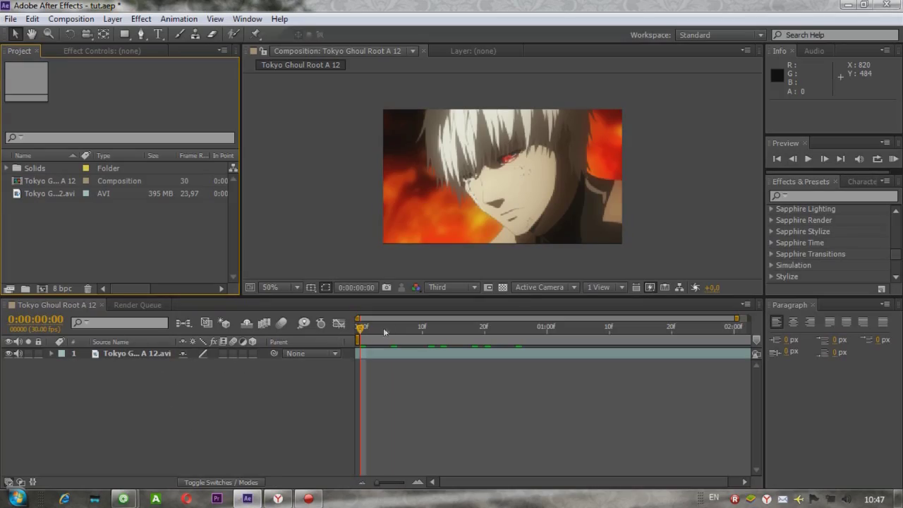
Set the Tokyo Ghoul Root A 12 composition's frame rate to 60 fps.
mouse_move(384, 329)
mouse_down()
mouse_move(460, 327)
mouse_move(389, 329)
mouse_up()
click(60, 183)
right_click(62, 183)
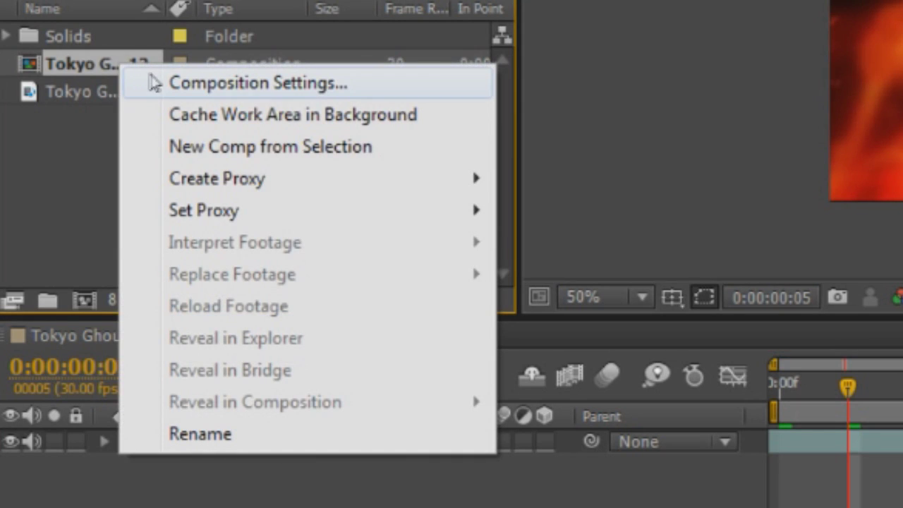
click(72, 190)
click(271, 254)
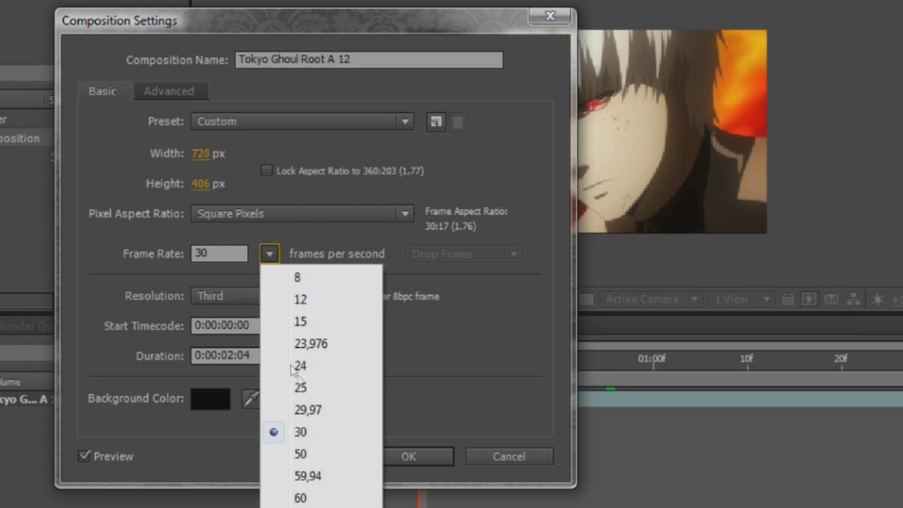
click(316, 498)
click(395, 457)
Add a SORRY text layer and position it within the frame.
right_click(2, 471)
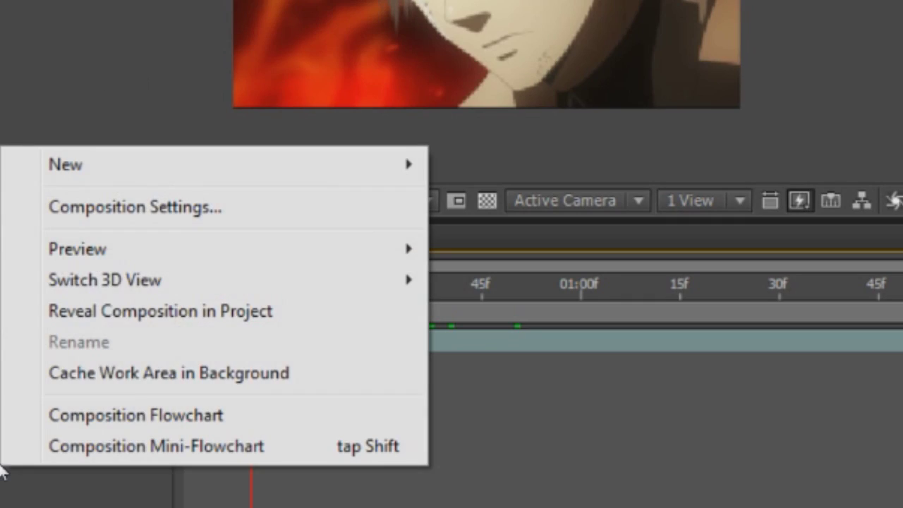
mouse_move(387, 159)
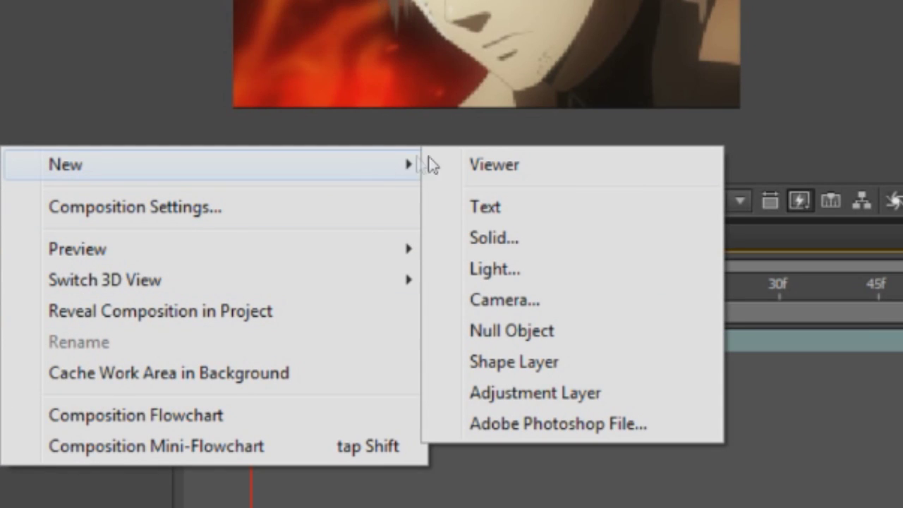
click(494, 206)
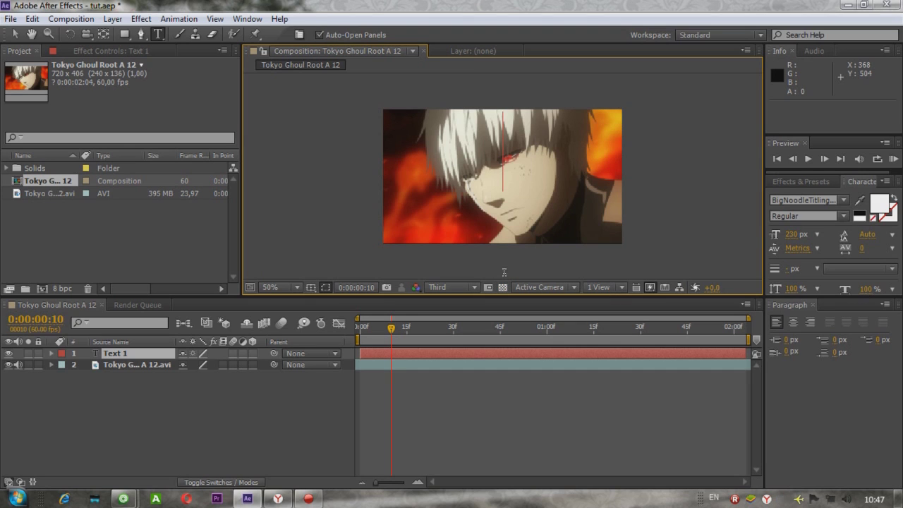
text(S)
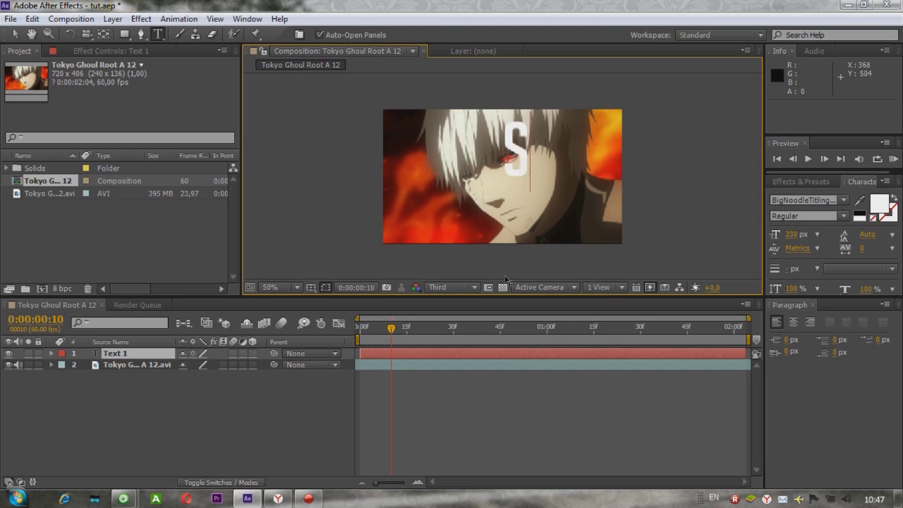
text(ORR)
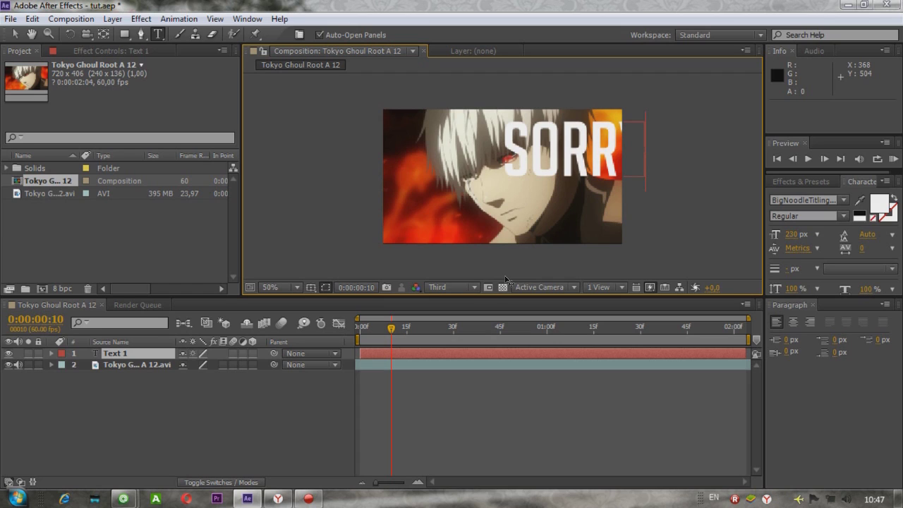
drag(590, 153, 522, 185)
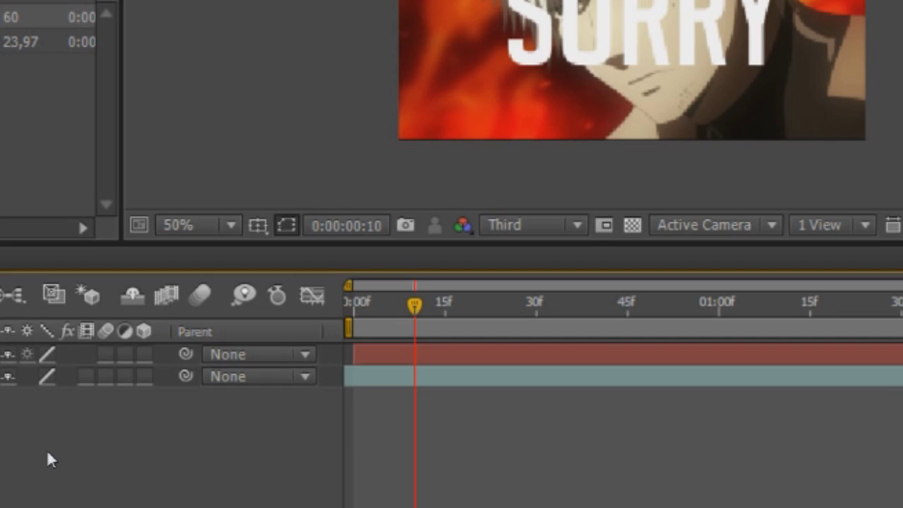
right_click(202, 407)
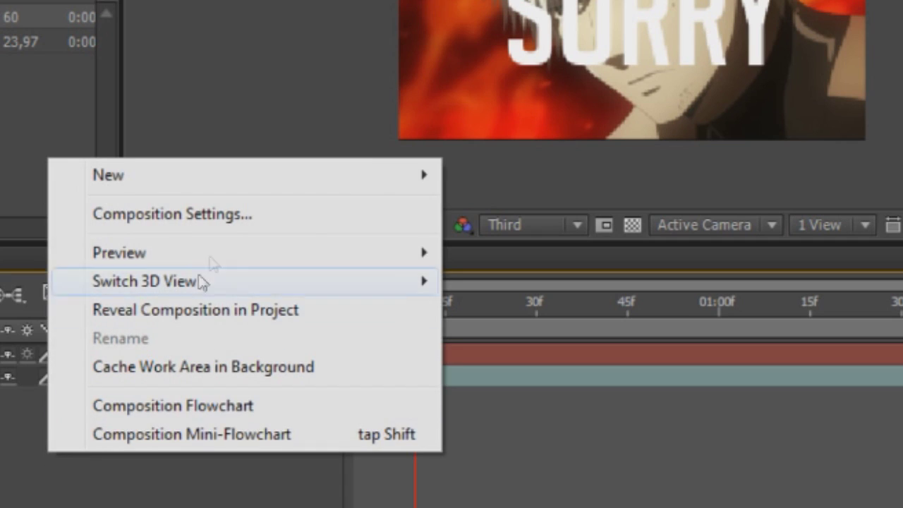
Create a black solid and apply the Element effect to Black Solid 5.
mouse_move(389, 175)
click(518, 240)
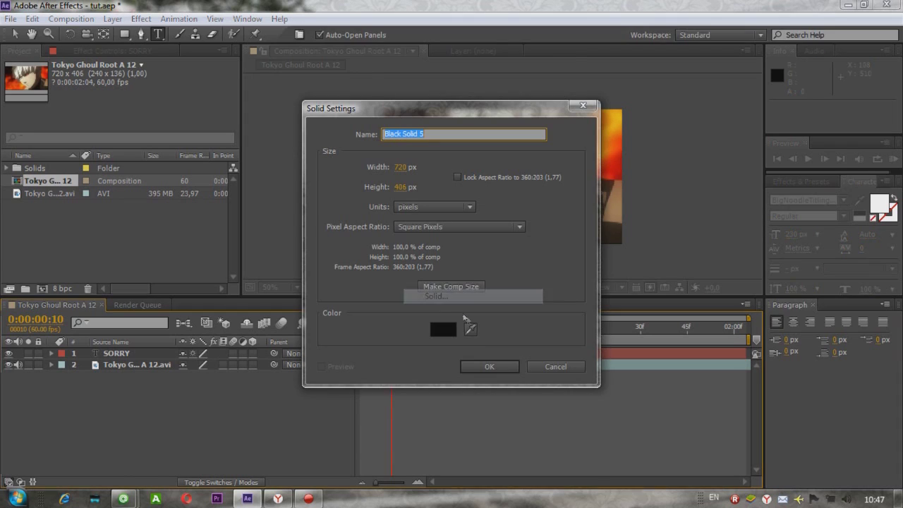
click(491, 367)
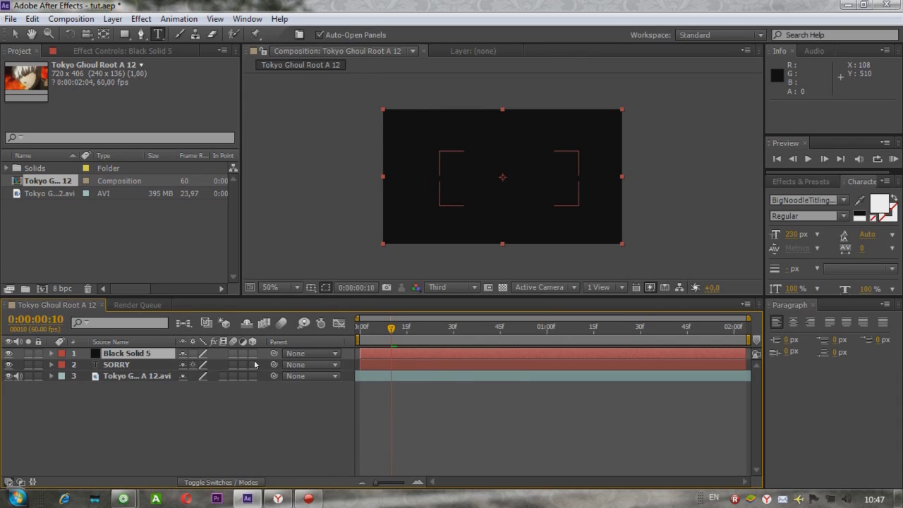
click(802, 182)
click(809, 194)
text(ele)
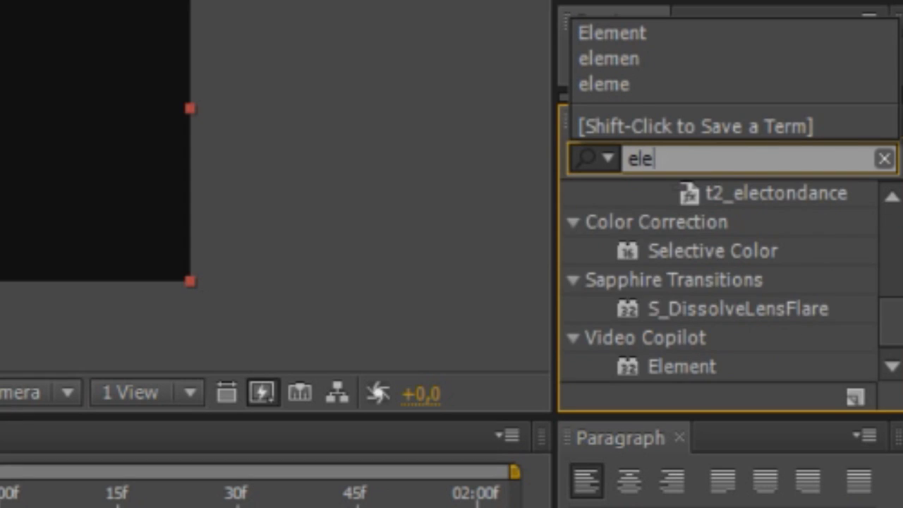
text(ment)
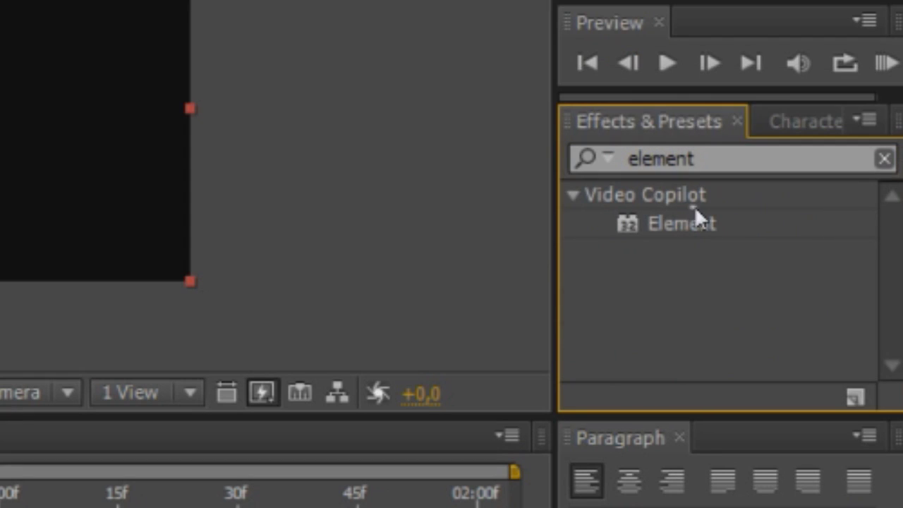
drag(702, 224, 703, 282)
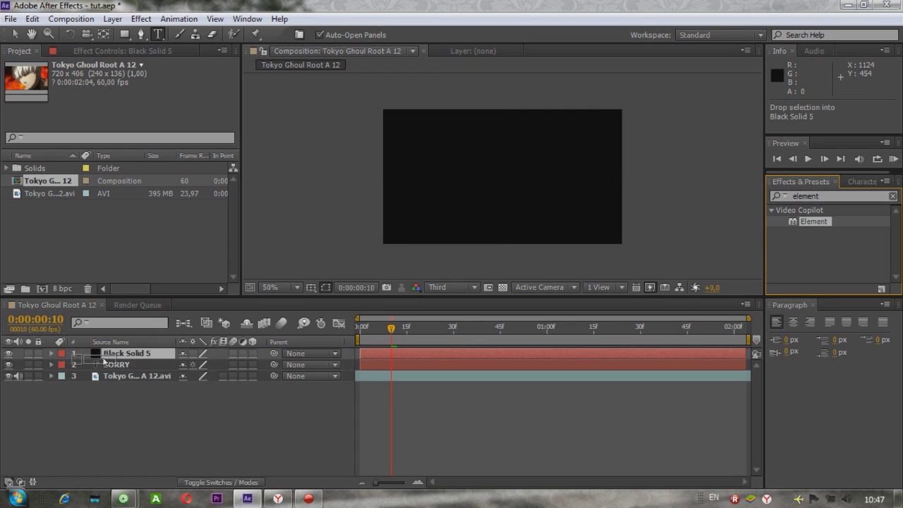
drag(668, 228, 124, 357)
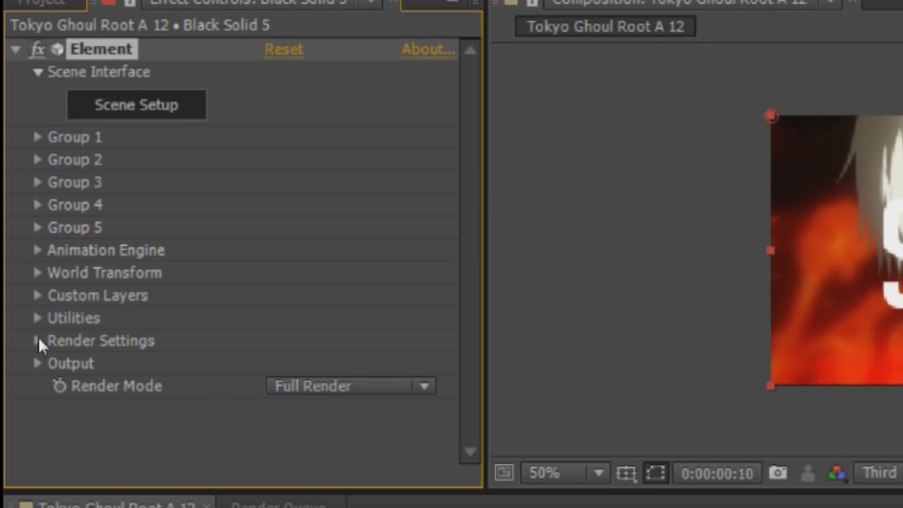
Set Element's Path Layer 1 to the SORRY layer and hide the original text layer.
click(33, 295)
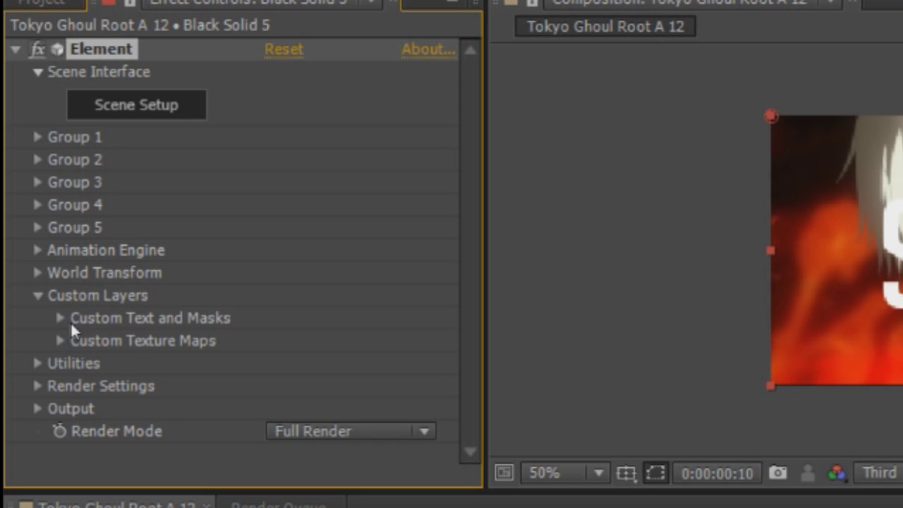
click(60, 318)
scroll(327, 319, down, 3)
click(318, 163)
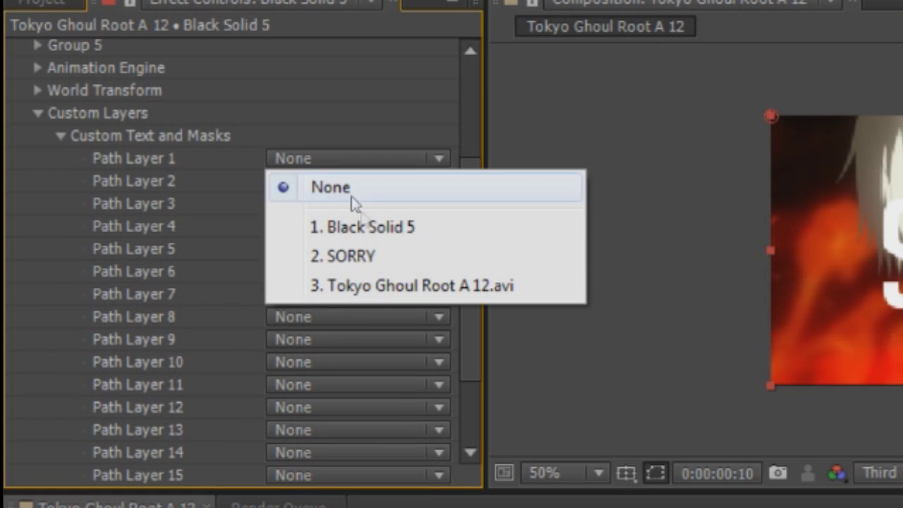
click(360, 256)
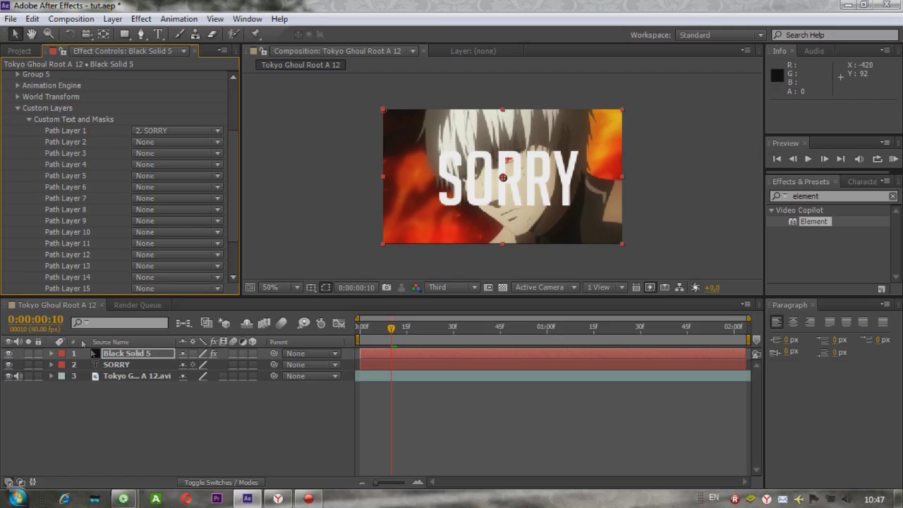
click(117, 365)
click(9, 364)
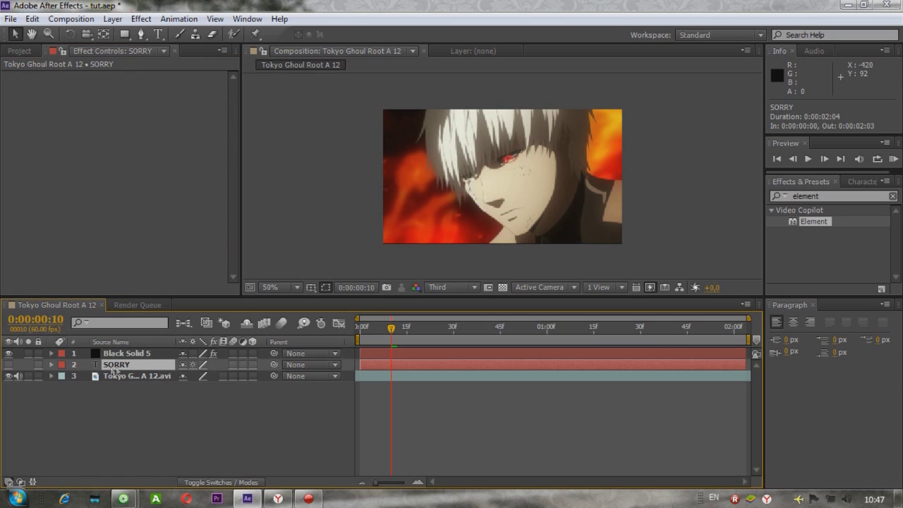
Extrude the SORRY text in Element's Scene Setup.
click(128, 353)
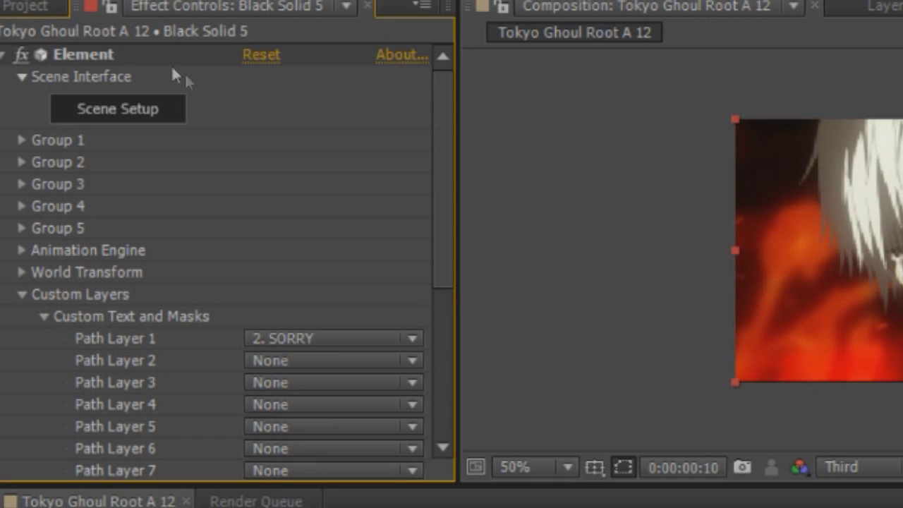
click(143, 110)
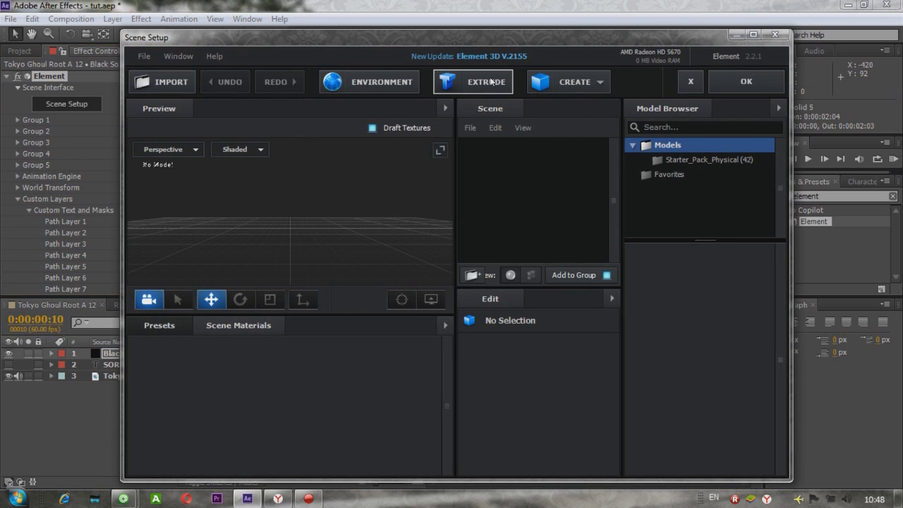
click(491, 82)
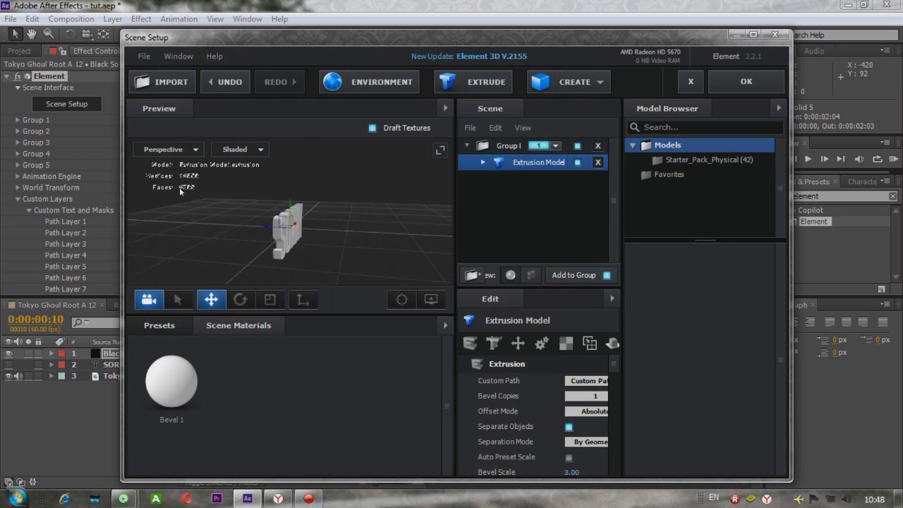
Apply the Physical Flat_Color material to the extruded SORRY model.
drag(352, 200, 336, 189)
click(158, 326)
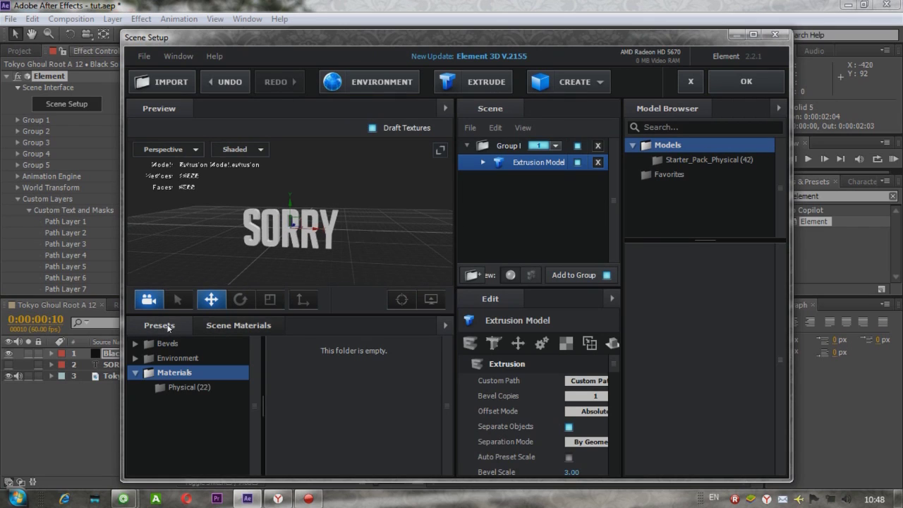
click(192, 386)
scroll(444, 352, down, 3)
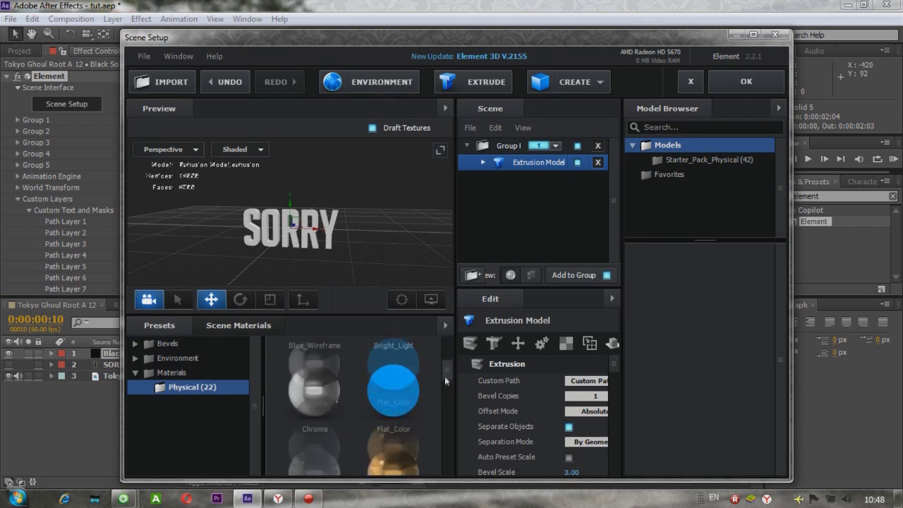
drag(406, 377, 523, 164)
Open the Flat_Color material's Diffuse texture settings.
click(524, 184)
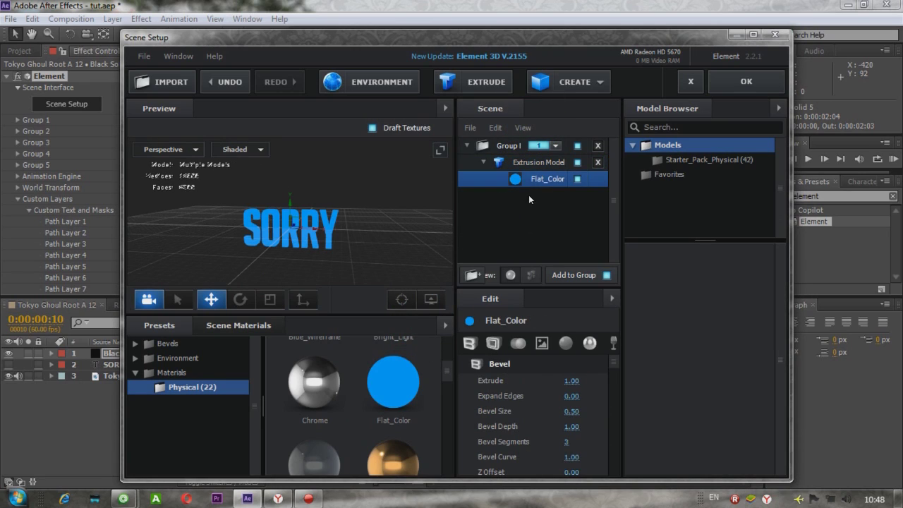
click(543, 344)
click(557, 382)
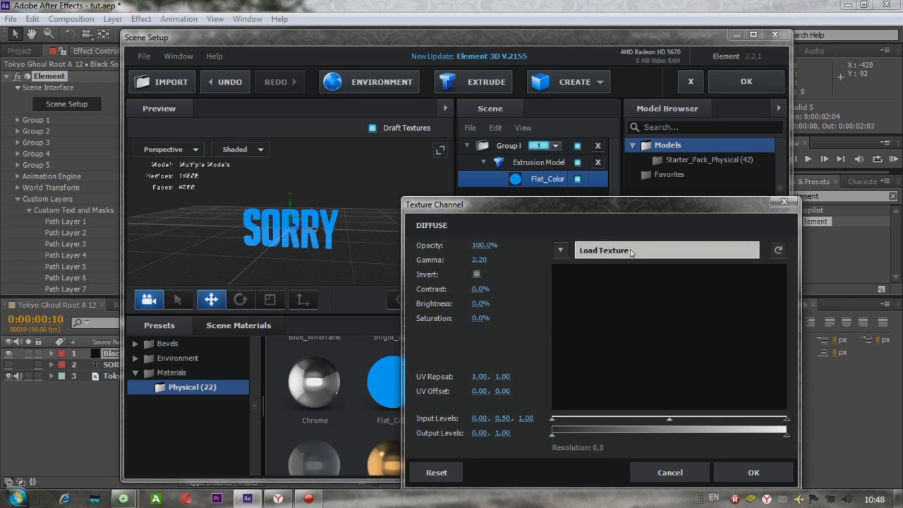
Load SbqDzr.jpg from the Desktop as the Diffuse texture.
click(586, 253)
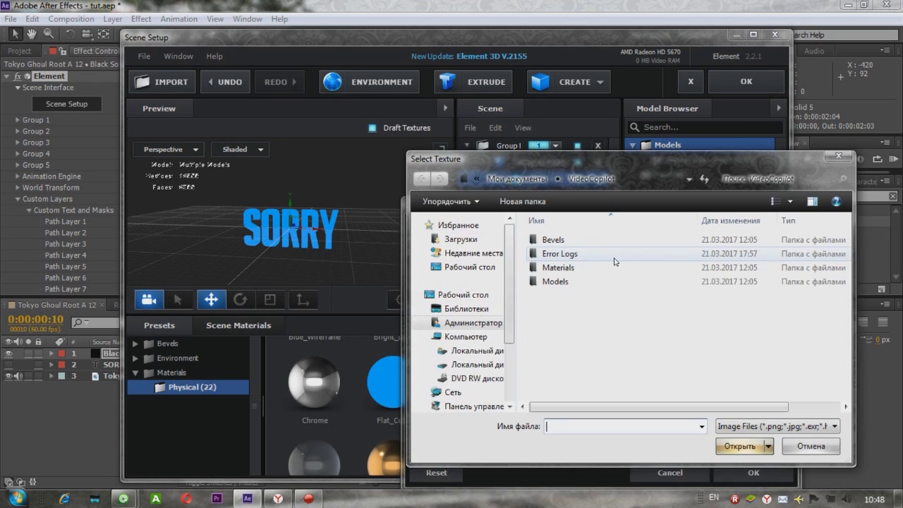
click(469, 267)
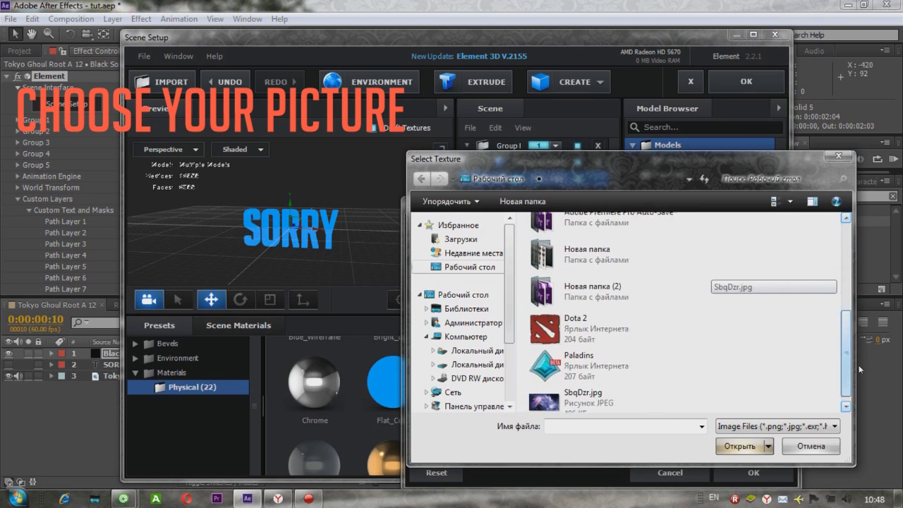
drag(844, 284, 847, 368)
click(646, 398)
click(740, 446)
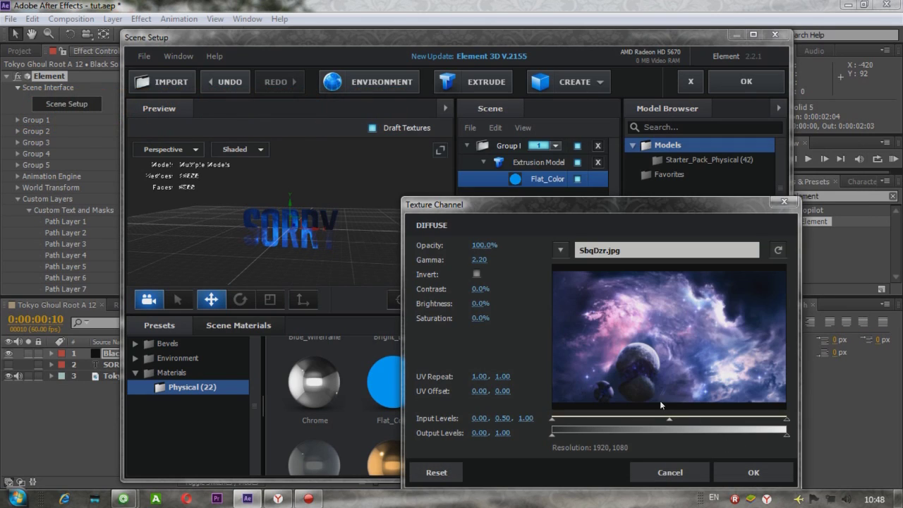
click(746, 472)
scroll(553, 379, down, 1)
scroll(552, 379, up, 8)
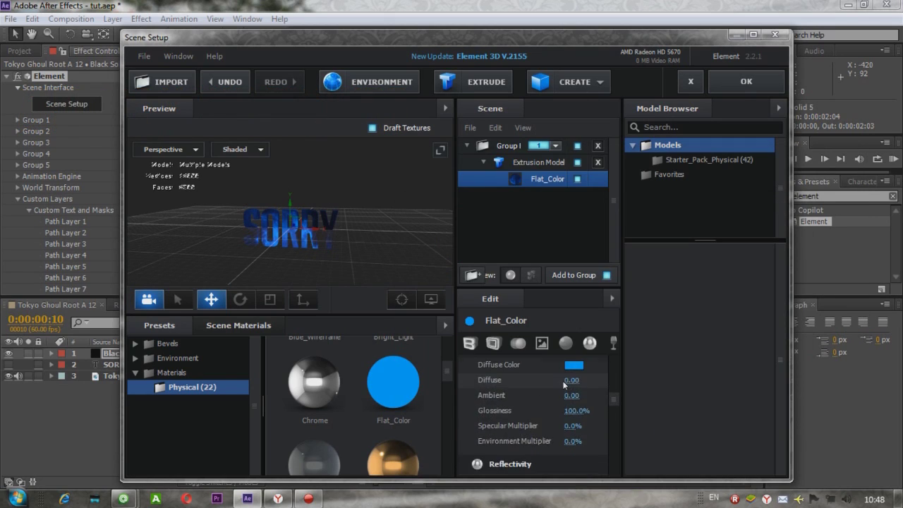
Set the Diffuse colour to white and apply the scene back to the composition.
click(576, 377)
mouse_move(565, 377)
mouse_down()
mouse_move(585, 396)
mouse_move(455, 305)
mouse_up()
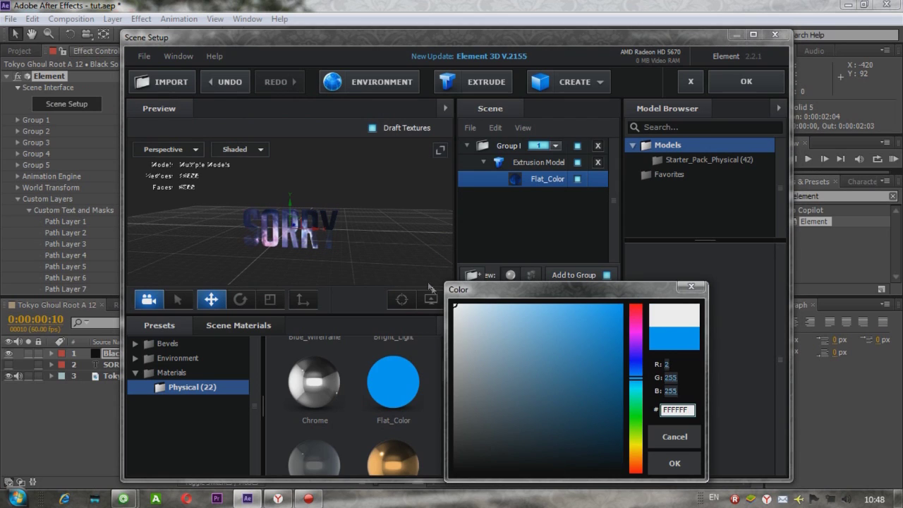
click(675, 463)
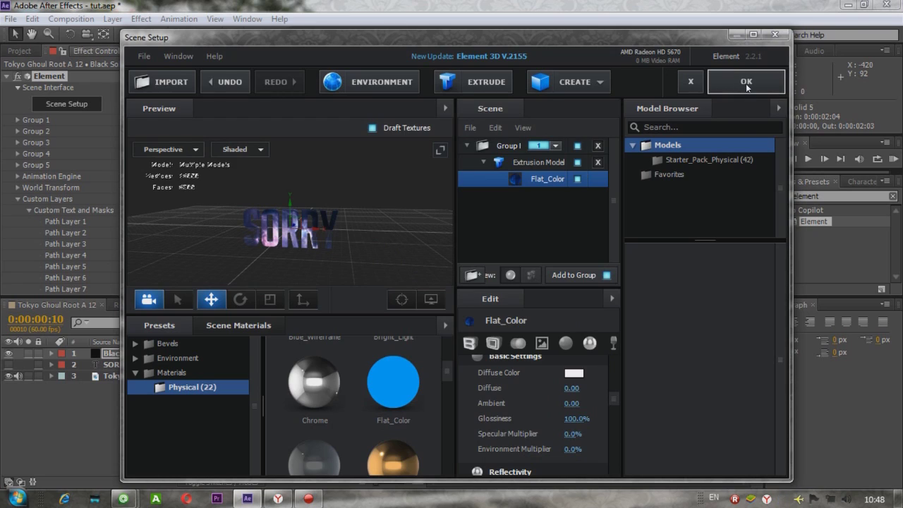
click(746, 82)
Switch the preview resolution to Full, then back to Third, and deselect Black Solid 5.
click(452, 290)
click(458, 323)
click(451, 288)
click(453, 351)
click(269, 415)
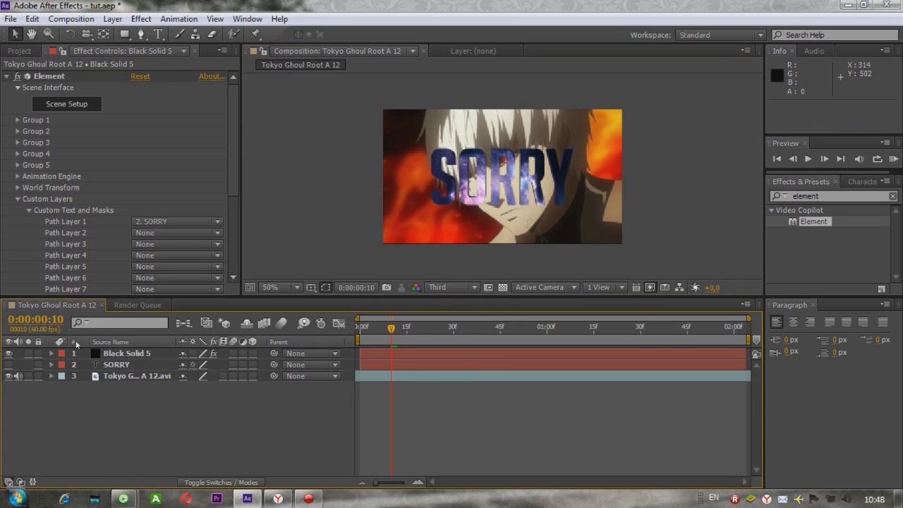
Expand Group 1's Particle Look and Multi-Object properties in the Element effect.
click(233, 180)
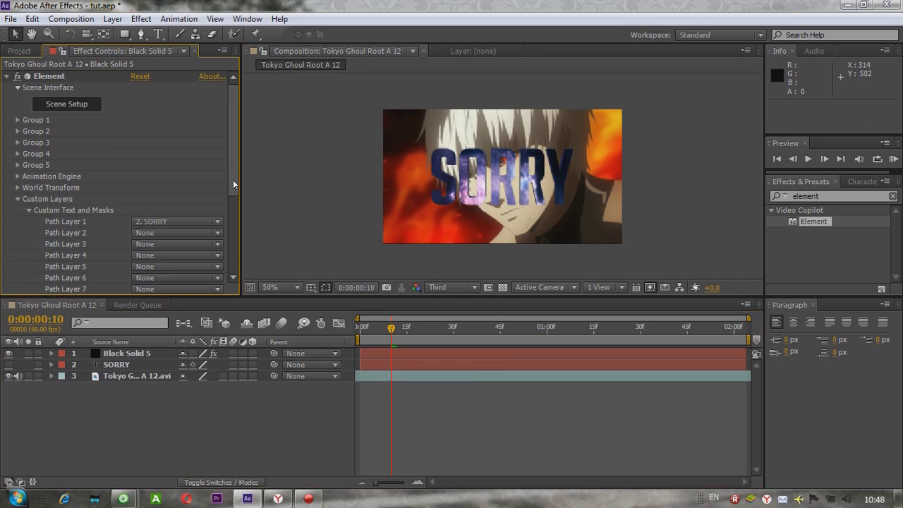
click(19, 200)
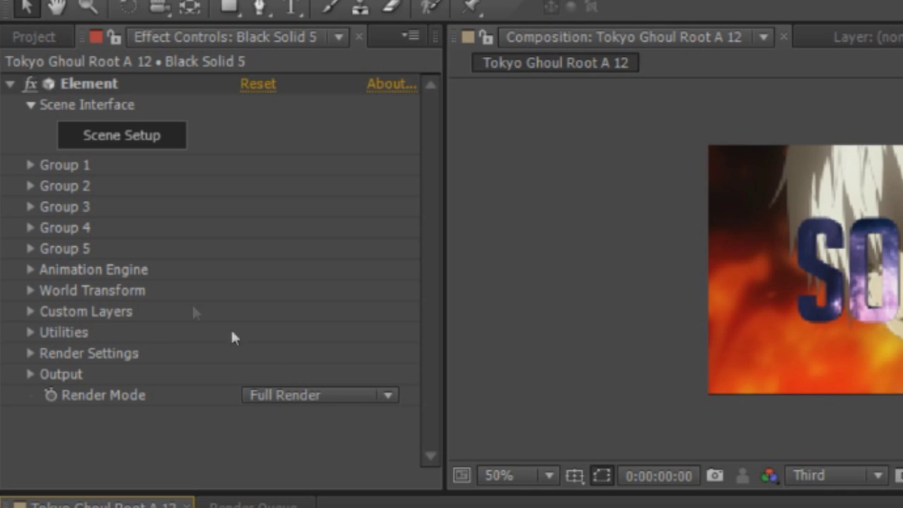
click(30, 164)
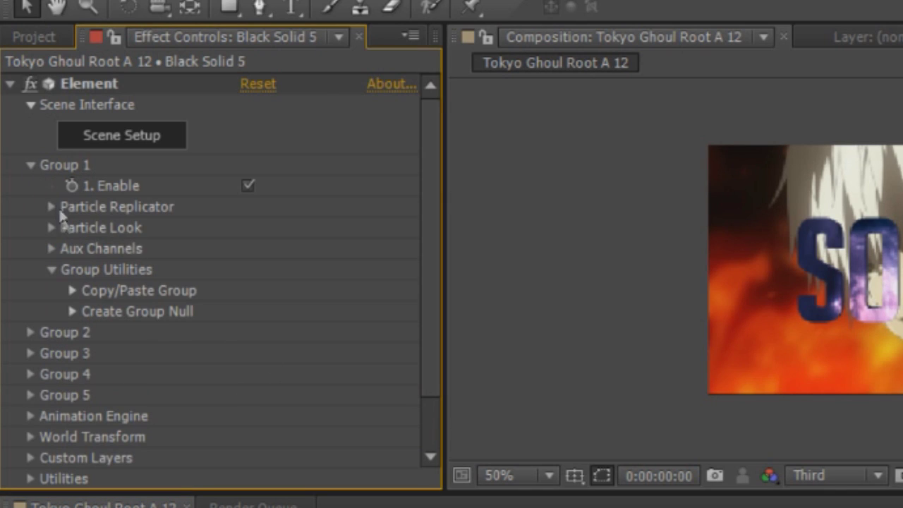
click(51, 228)
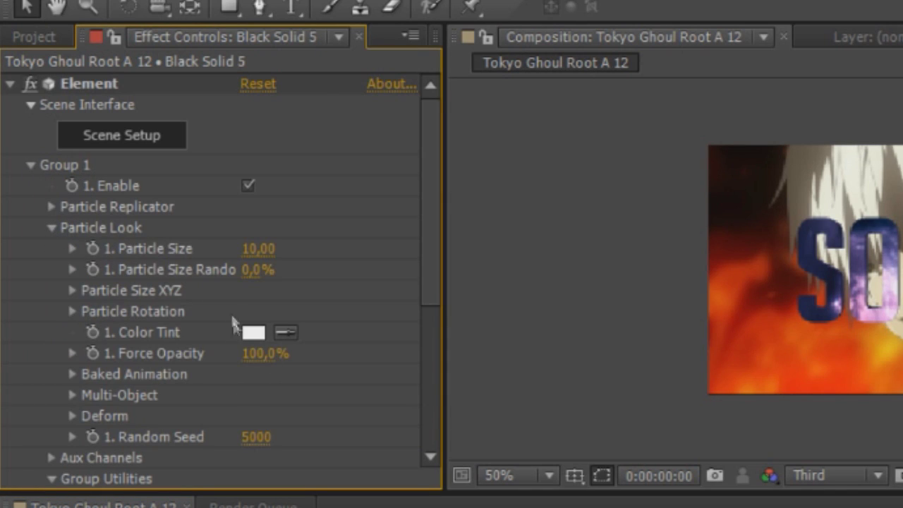
click(72, 395)
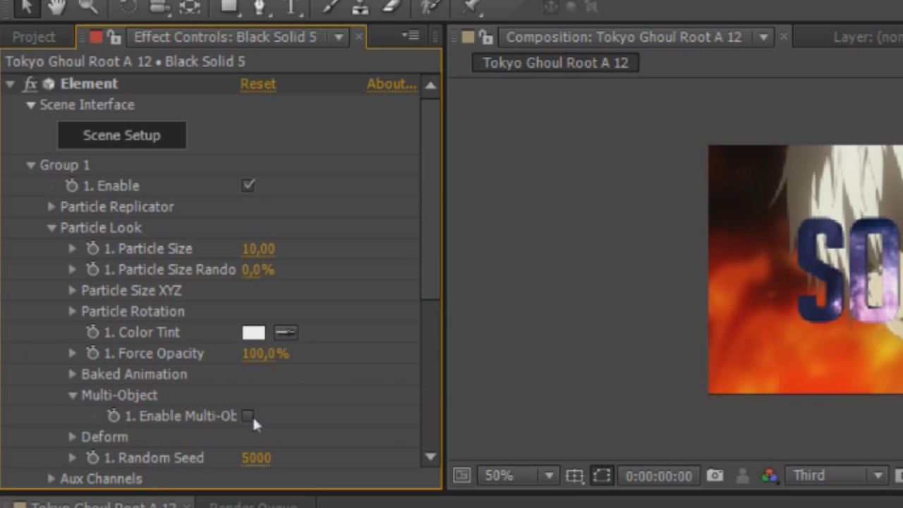
scroll(250, 415, down, 10)
scroll(205, 255, up, 3)
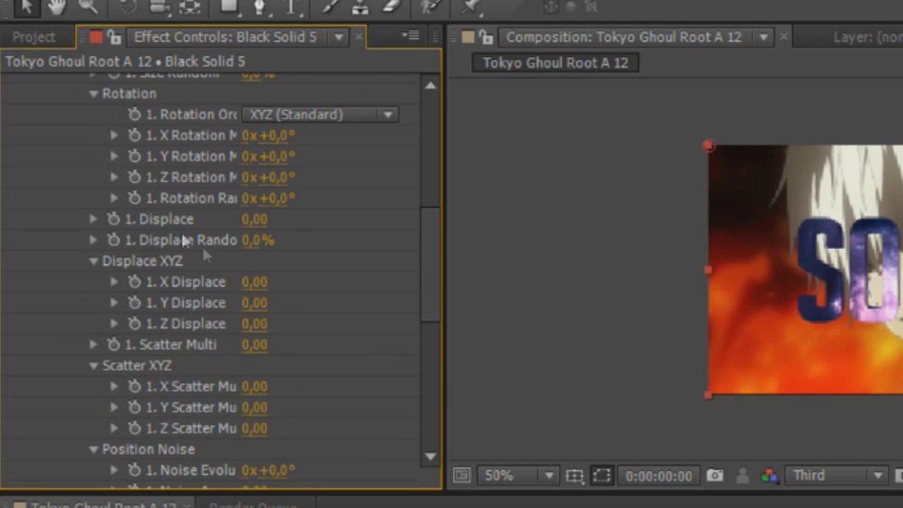
Keyframe Rotation Random at 8° at the start and 80° at the end, with Easy Ease.
click(279, 199)
text(8)
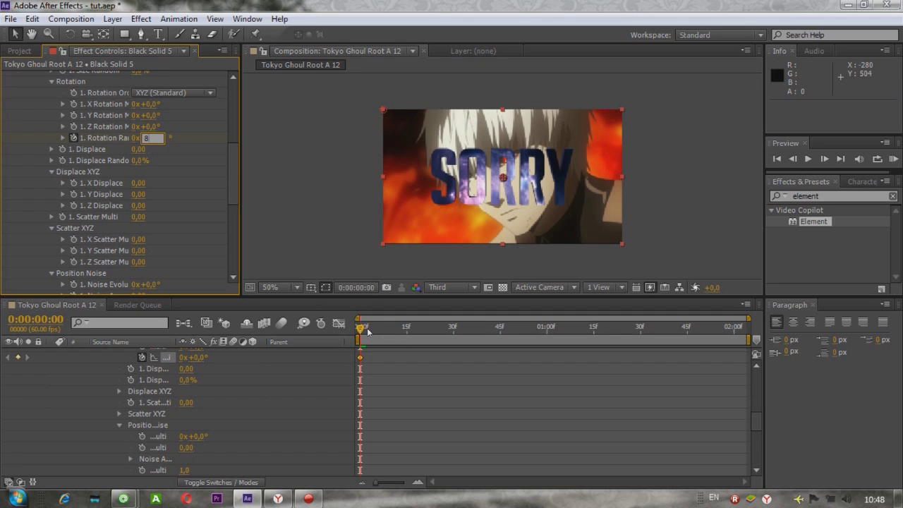
key(Return)
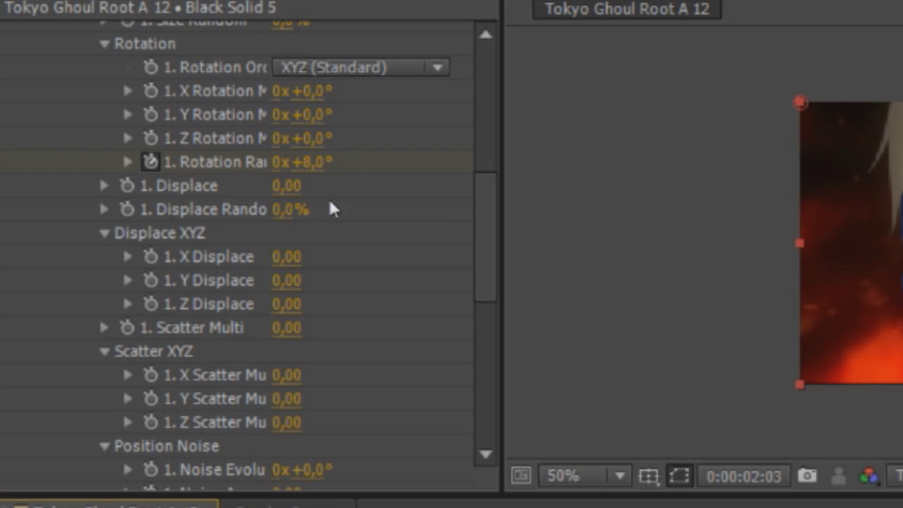
click(310, 162)
text(80)
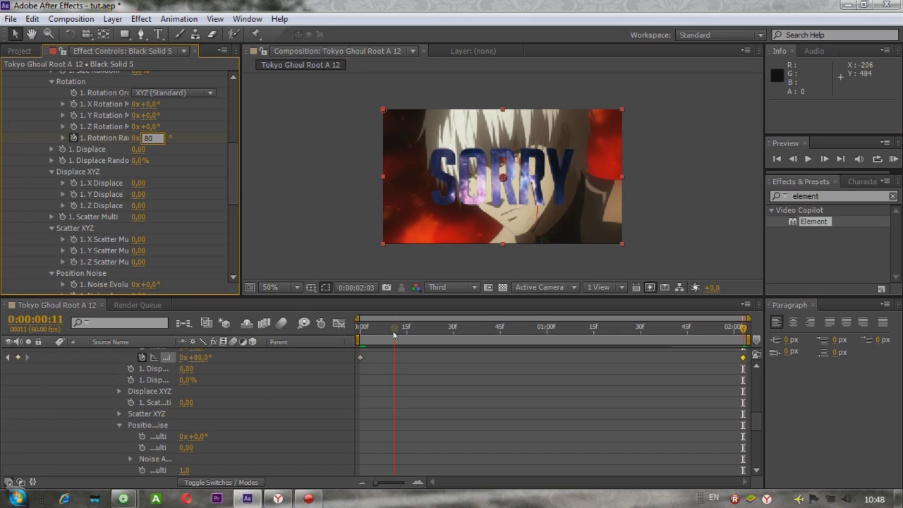
click(394, 334)
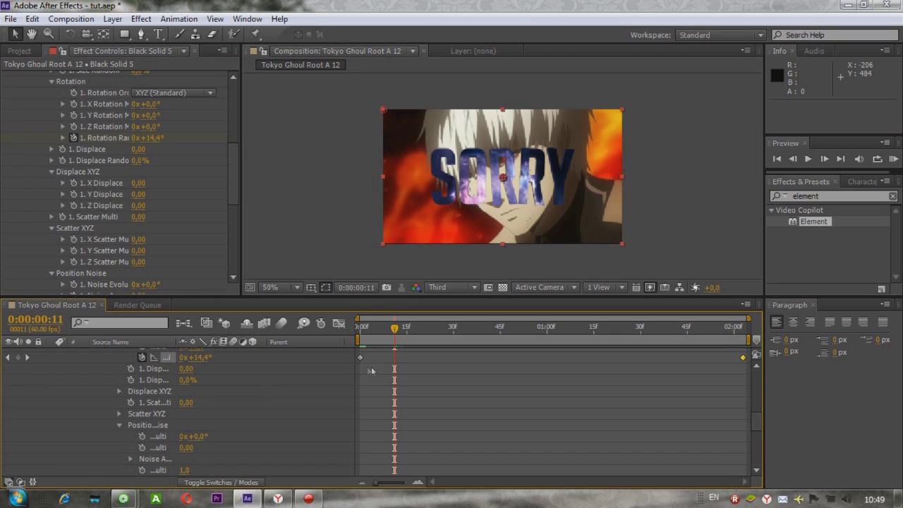
drag(355, 353, 748, 363)
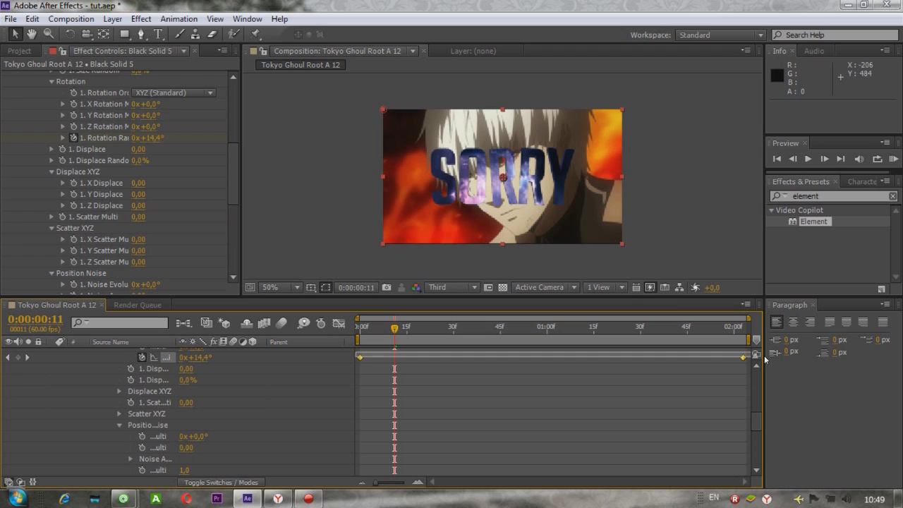
key(F9)
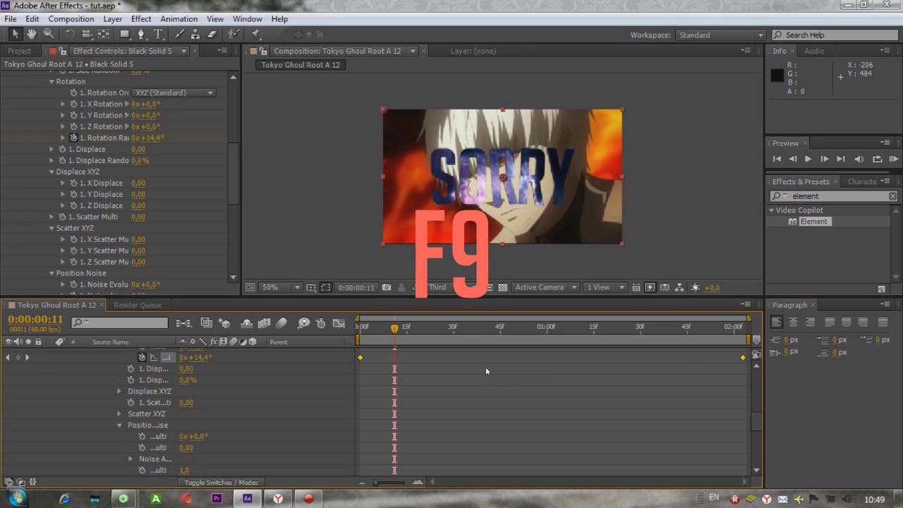
scroll(424, 394, down, 3)
scroll(318, 392, down, 3)
scroll(211, 390, down, 3)
scroll(69, 369, up, 3)
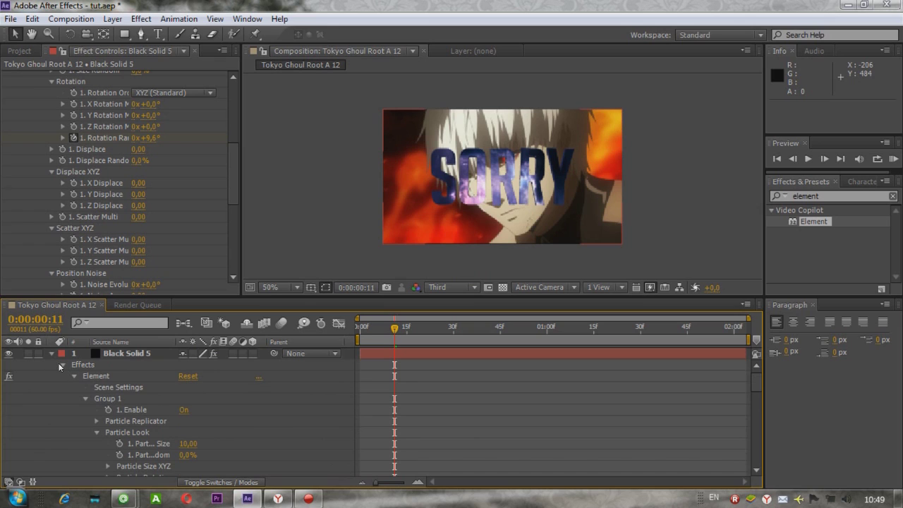
Turn on the Animation Engine and keyframe its Animation amount from 100% to 0%.
click(61, 365)
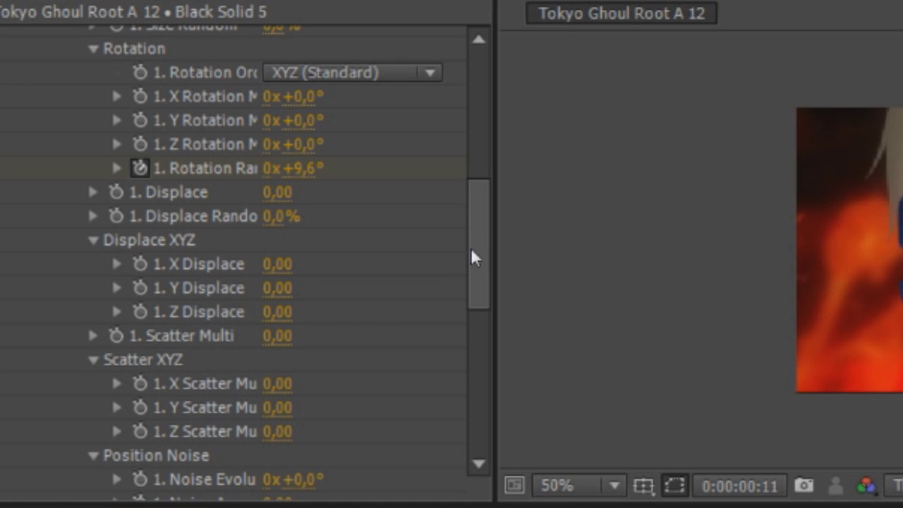
drag(234, 179, 228, 210)
drag(471, 338, 449, 409)
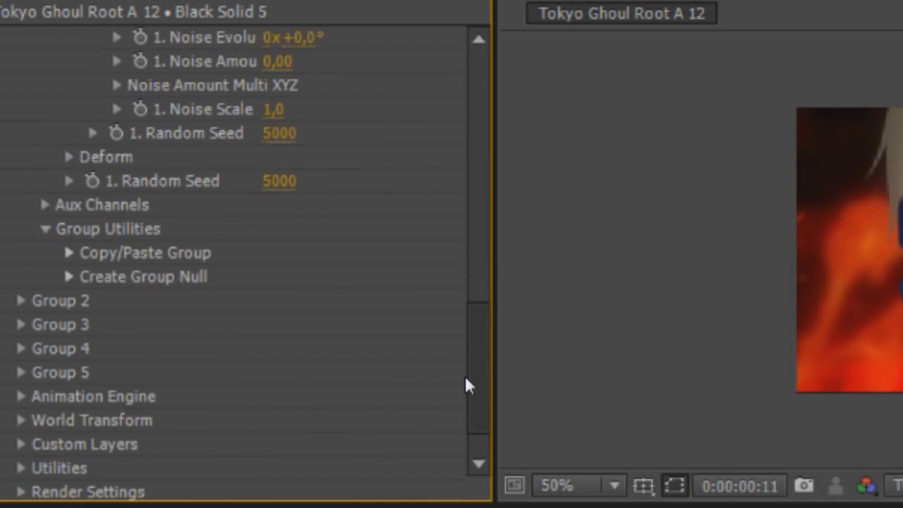
click(19, 345)
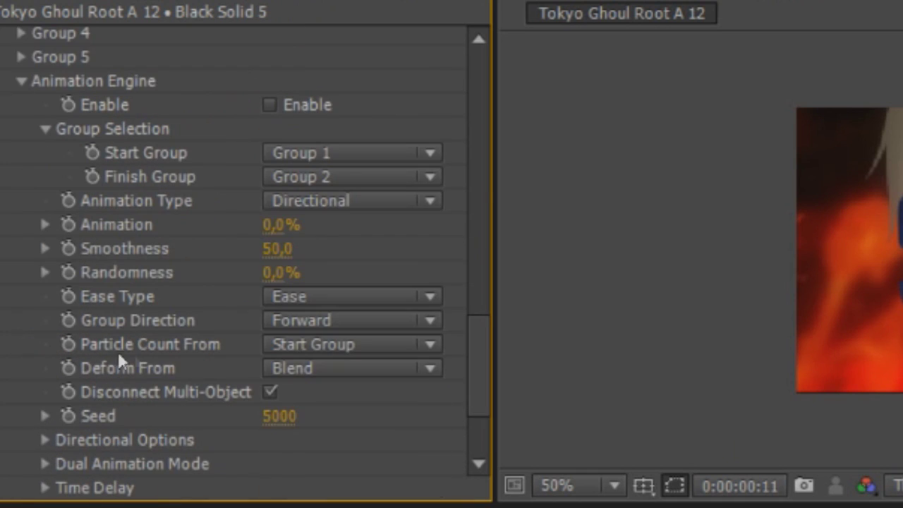
click(270, 104)
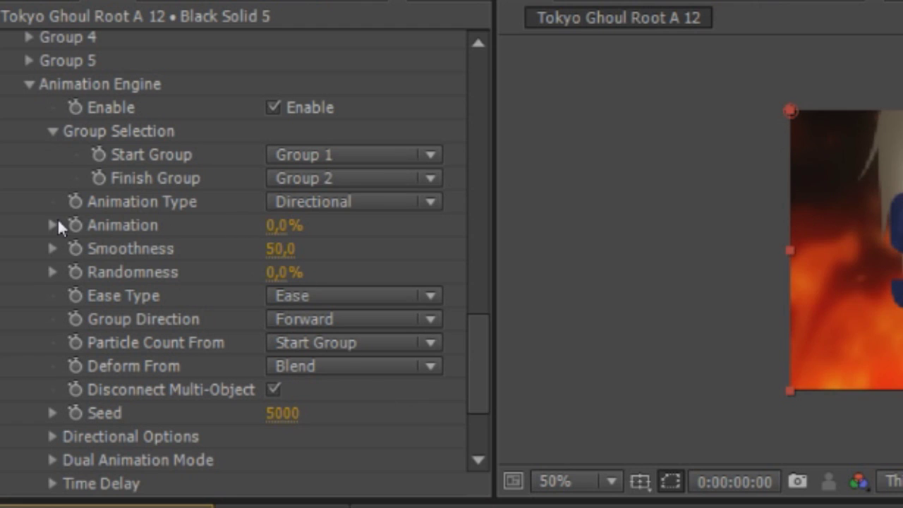
click(75, 225)
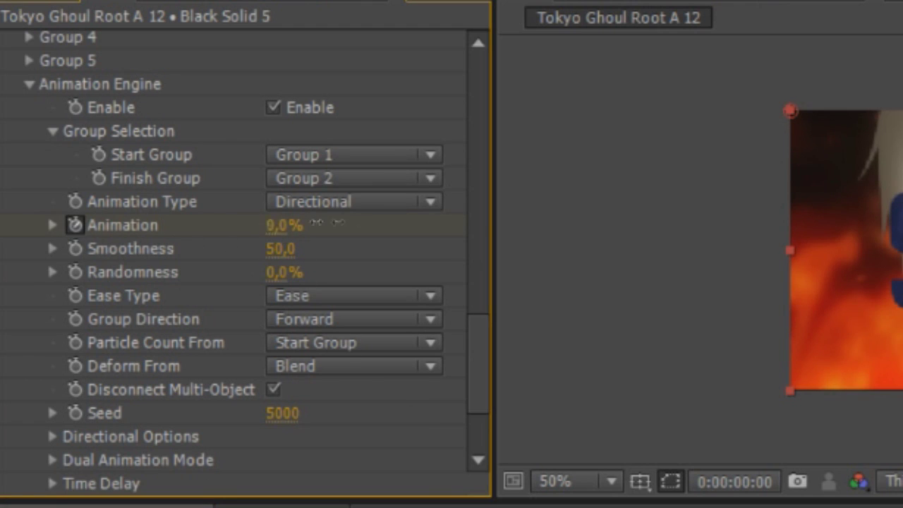
drag(278, 225, 318, 223)
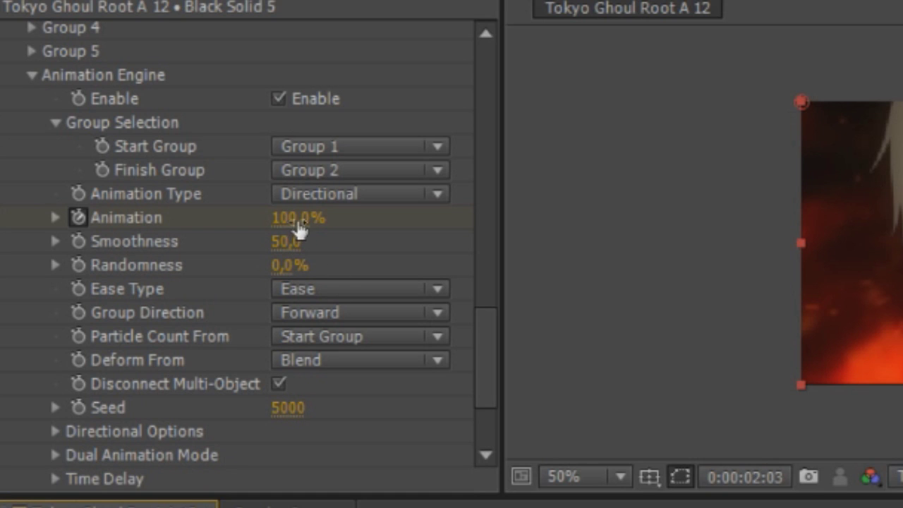
drag(144, 167, 4, 170)
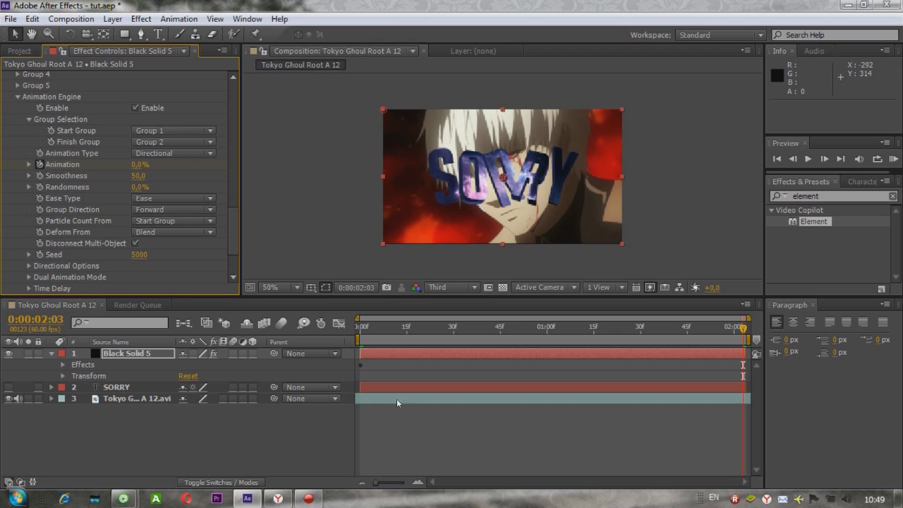
Select the Animation Engine keyframes in the timeline and apply Easy Ease (F9).
click(63, 365)
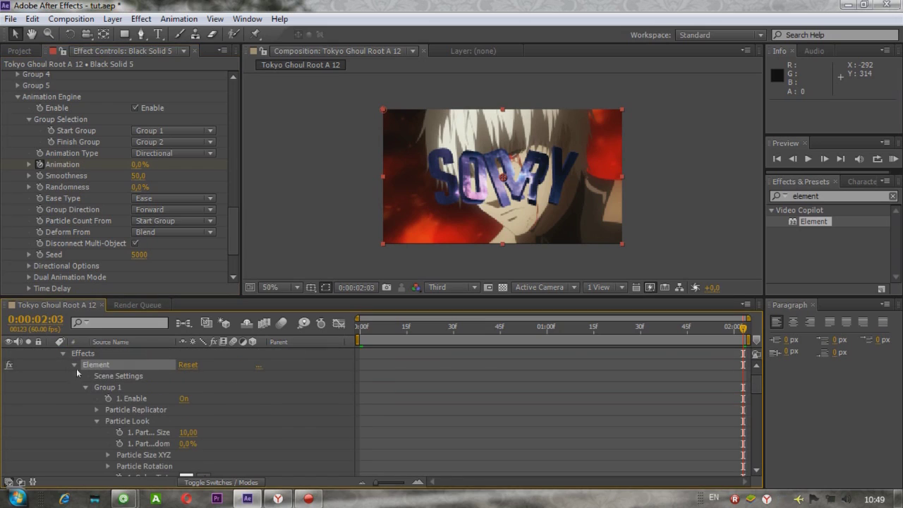
scroll(169, 405, down, 2)
scroll(170, 405, down, 2)
scroll(169, 405, down, 2)
scroll(169, 405, down, 1)
scroll(169, 400, down, 3)
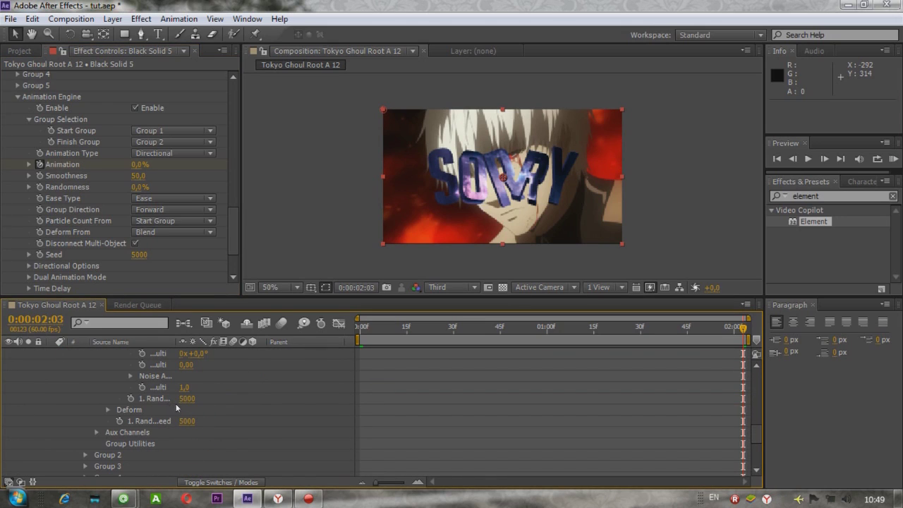
scroll(177, 411, down, 2)
scroll(159, 415, down, 1)
click(86, 400)
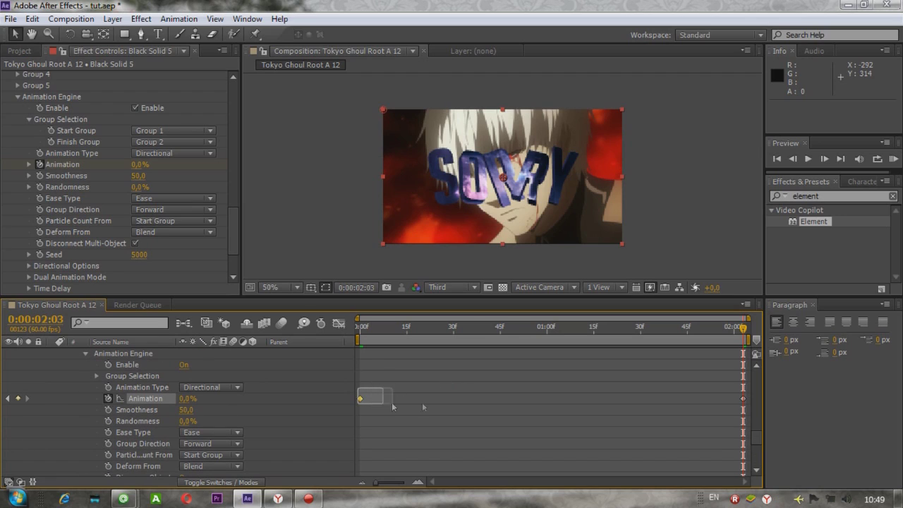
drag(358, 393, 750, 414)
key(F9)
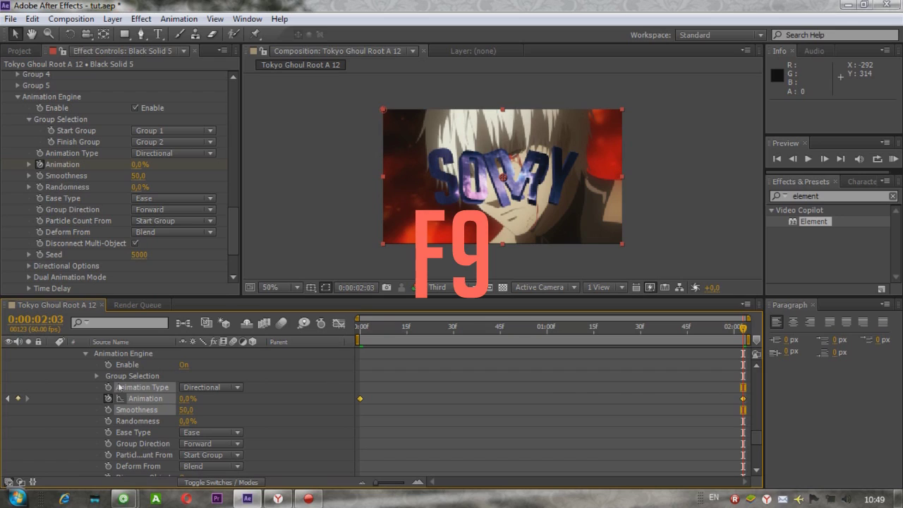
In the Graph Editor, drag the Animation keyframe handles for a steep opening drop and long gentle finish.
click(369, 363)
click(150, 399)
click(339, 324)
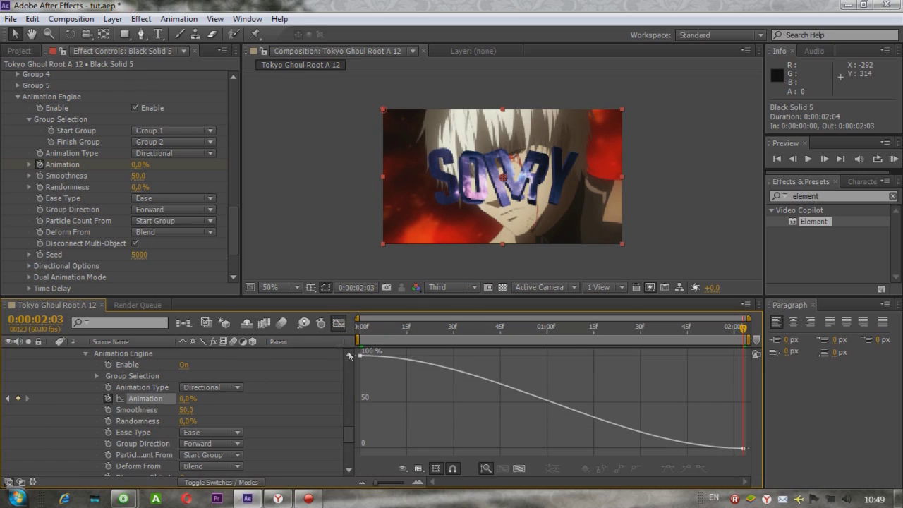
click(385, 356)
drag(487, 357, 347, 430)
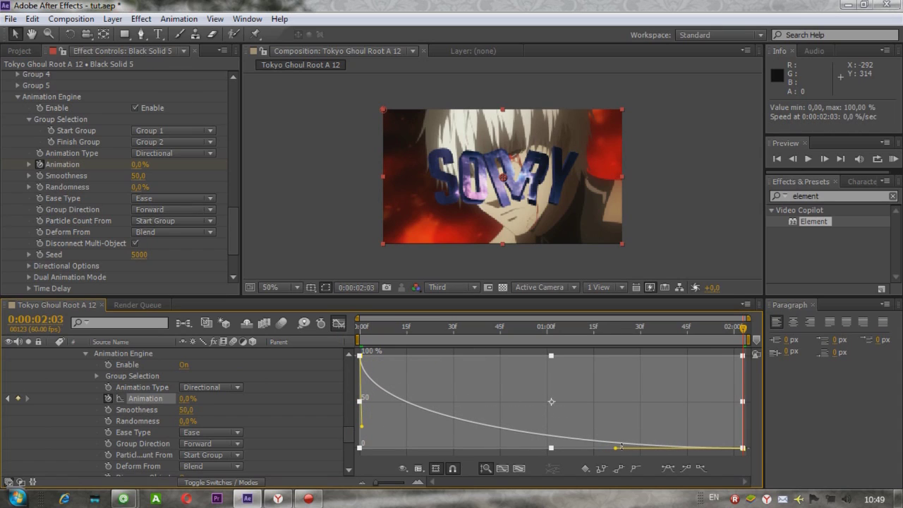
drag(604, 451, 487, 445)
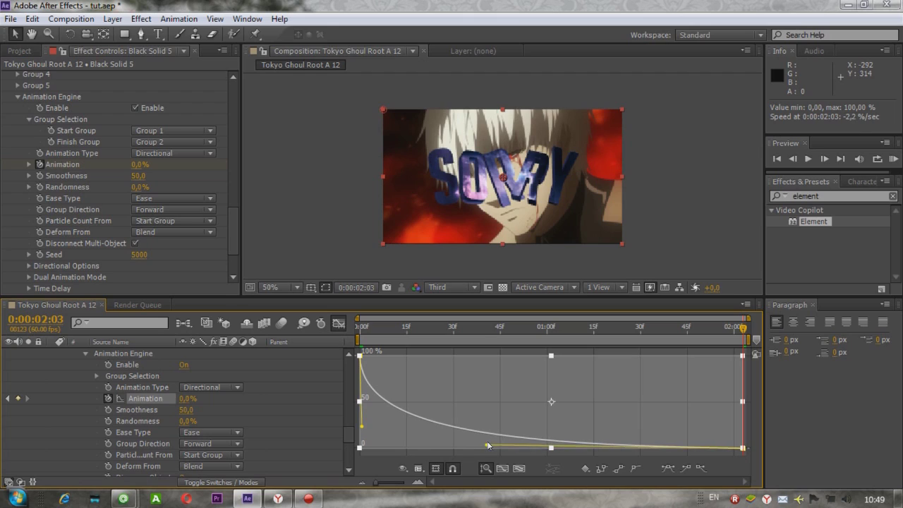
click(339, 324)
scroll(254, 396, down, 5)
scroll(236, 383, down, 5)
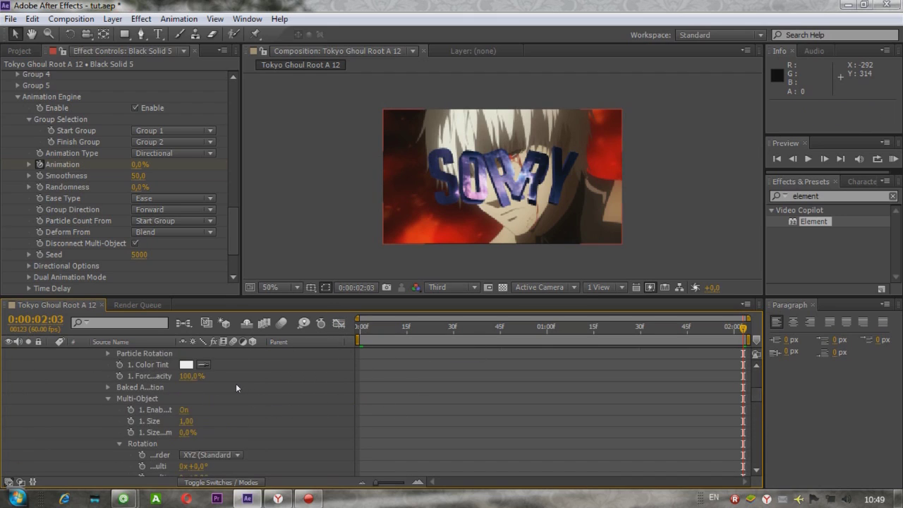
RAM-preview the composition, then delete 'element' from the Effects & Presets search.
click(893, 160)
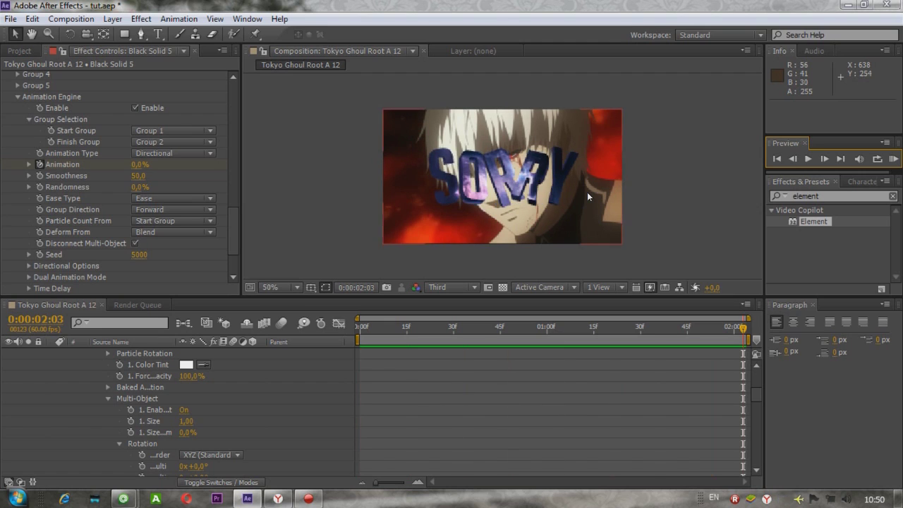
click(824, 196)
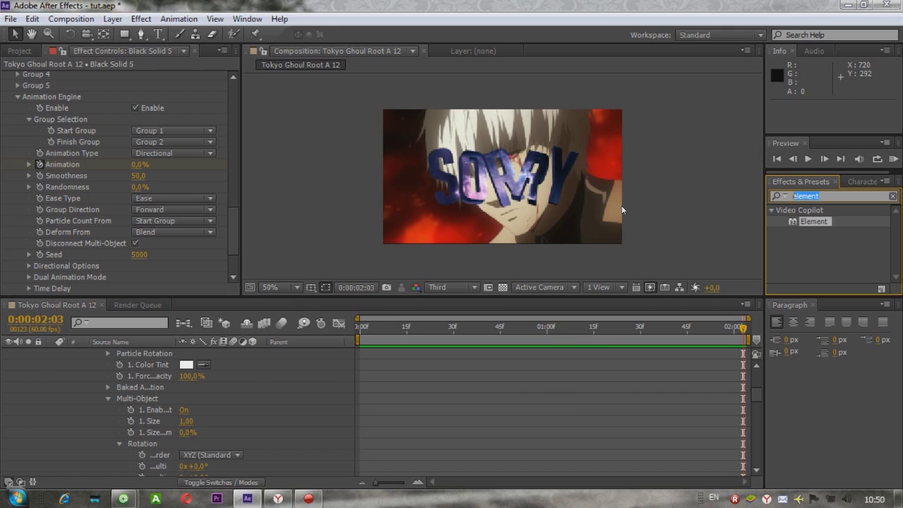
key(BackSpace)
drag(230, 209, 230, 91)
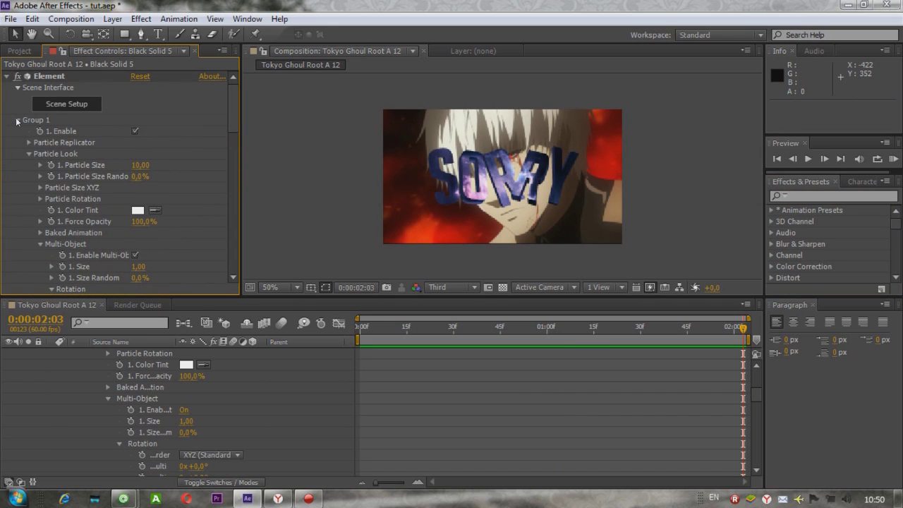
Collapse the Group 1 and Animation Engine properties.
click(18, 121)
click(17, 176)
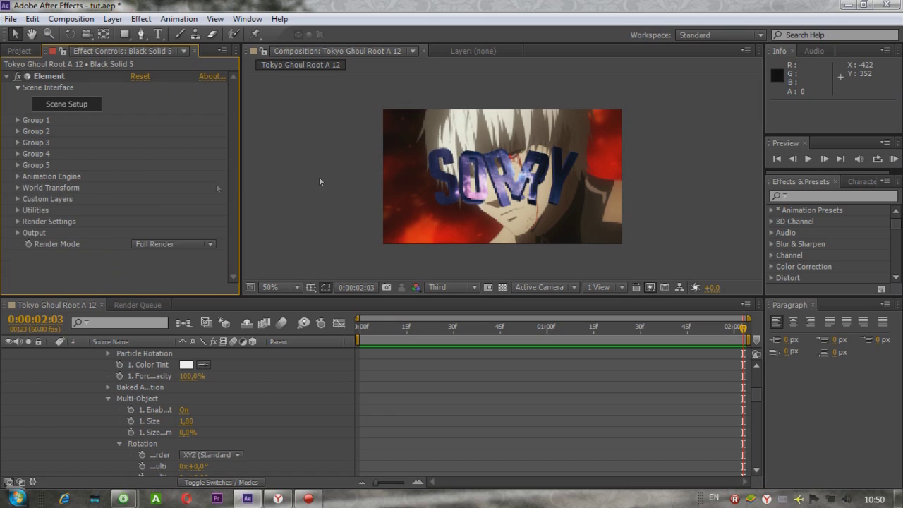
click(894, 220)
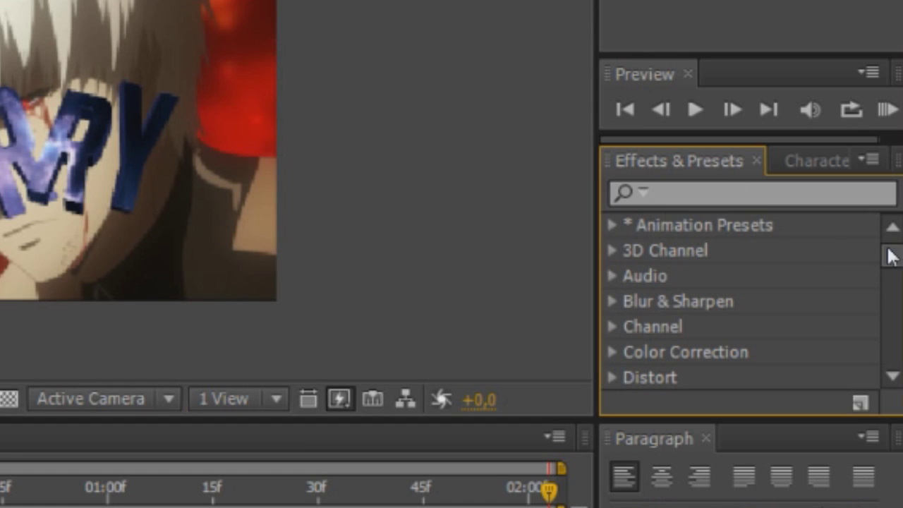
drag(893, 257, 893, 309)
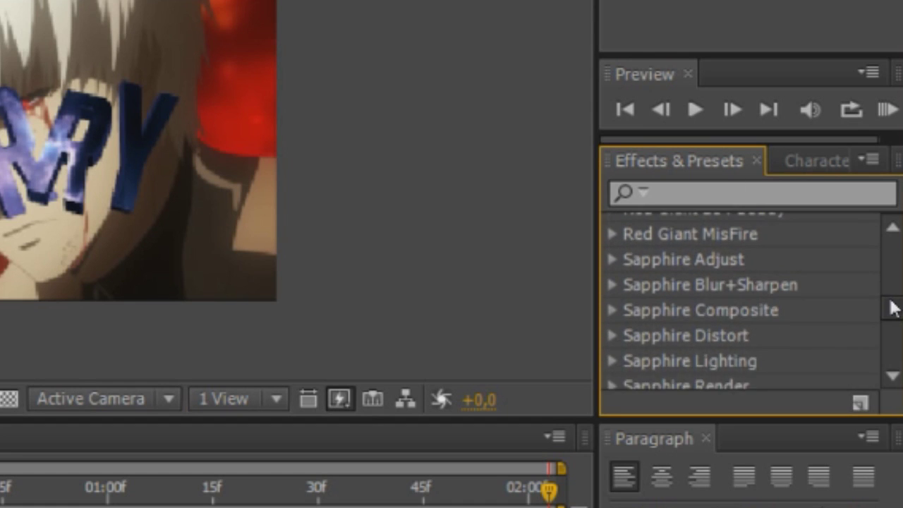
Apply Sapphire Lighting's S_DropShadow to Black Solid 5 and lower Shadow Opacity to 0.48.
click(612, 361)
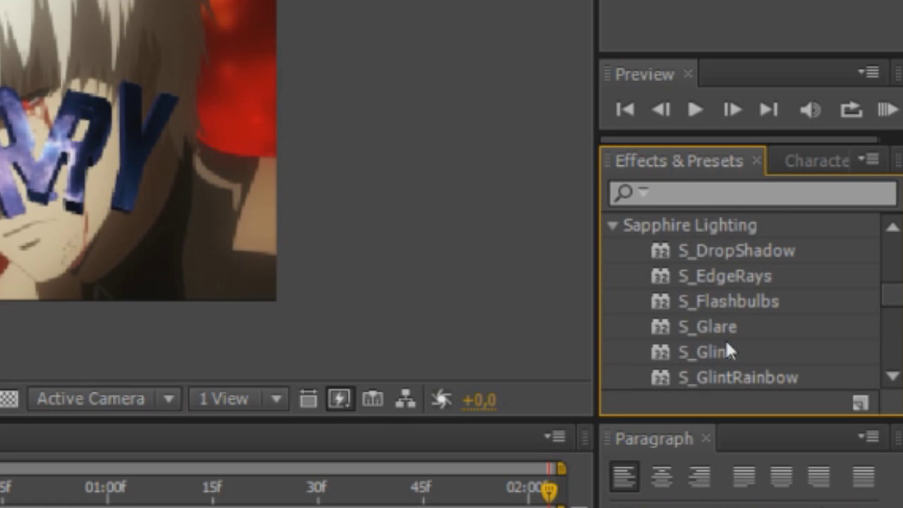
drag(735, 256, 721, 257)
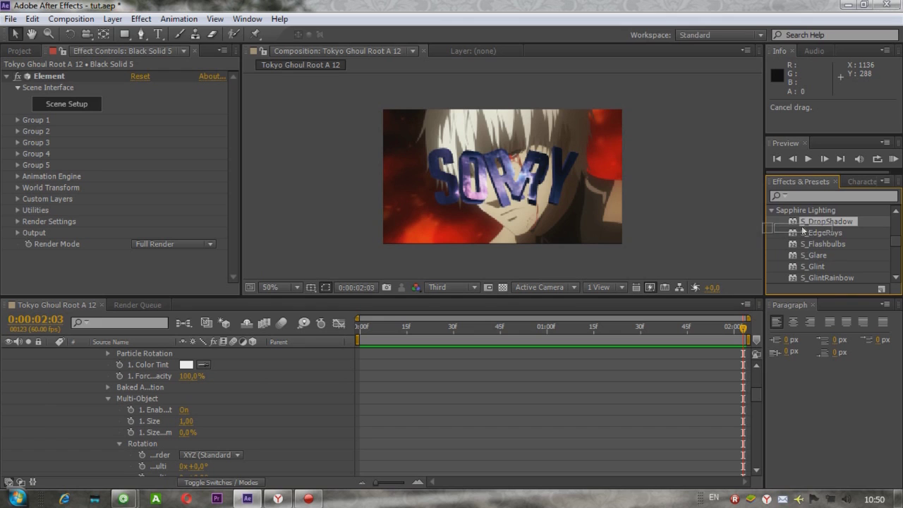
drag(754, 389, 757, 360)
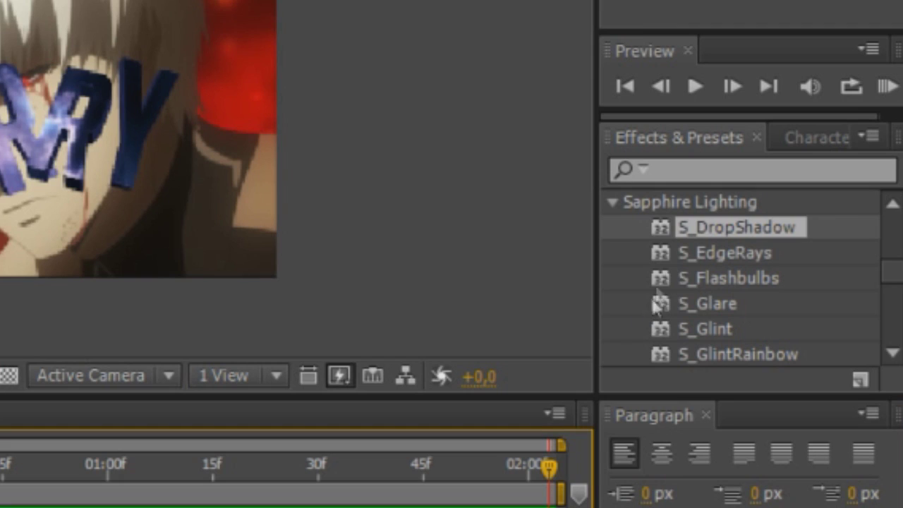
drag(720, 240, 149, 355)
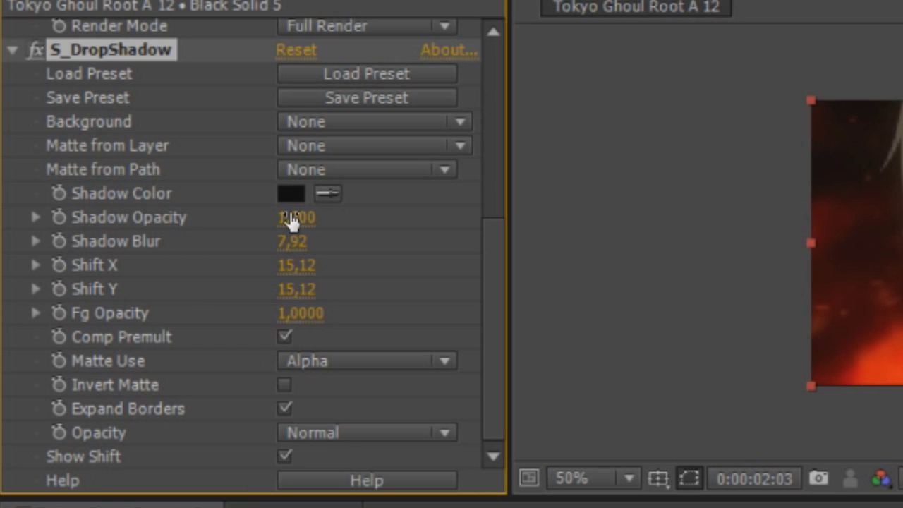
drag(292, 218, 246, 214)
drag(289, 218, 271, 217)
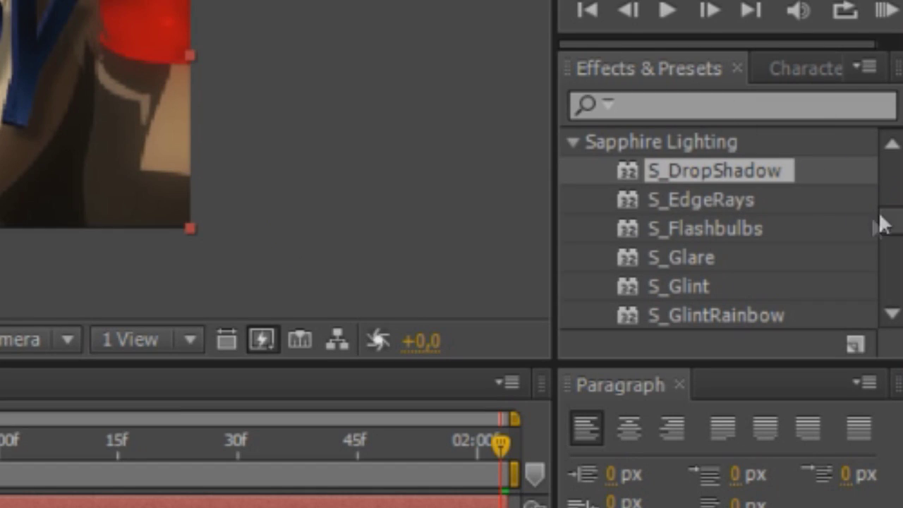
Apply Sapphire S_Glow to Black Solid 5 and RAM-preview the glowing SORRY text.
scroll(882, 221, down, 2)
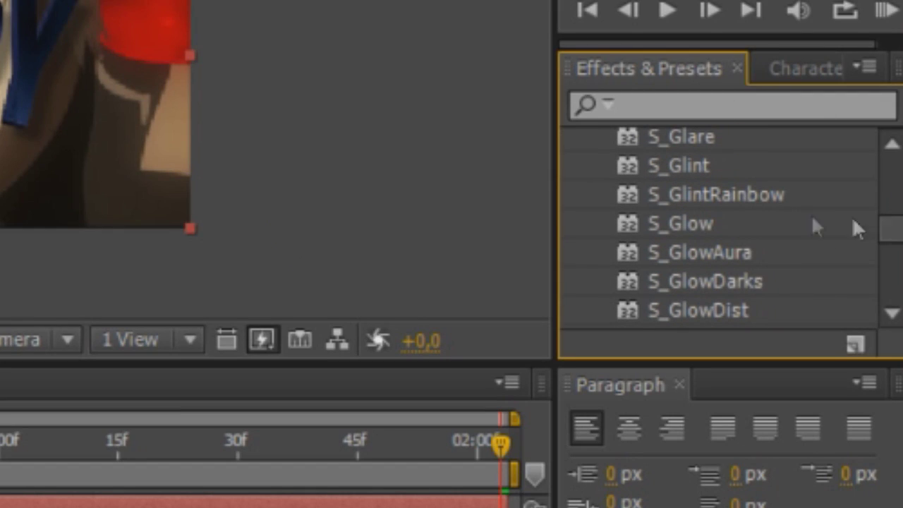
click(695, 225)
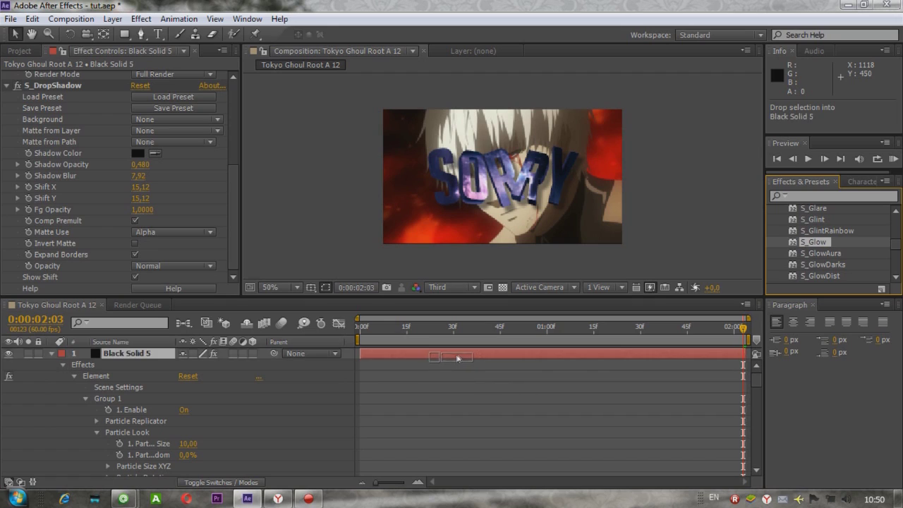
drag(702, 318, 271, 305)
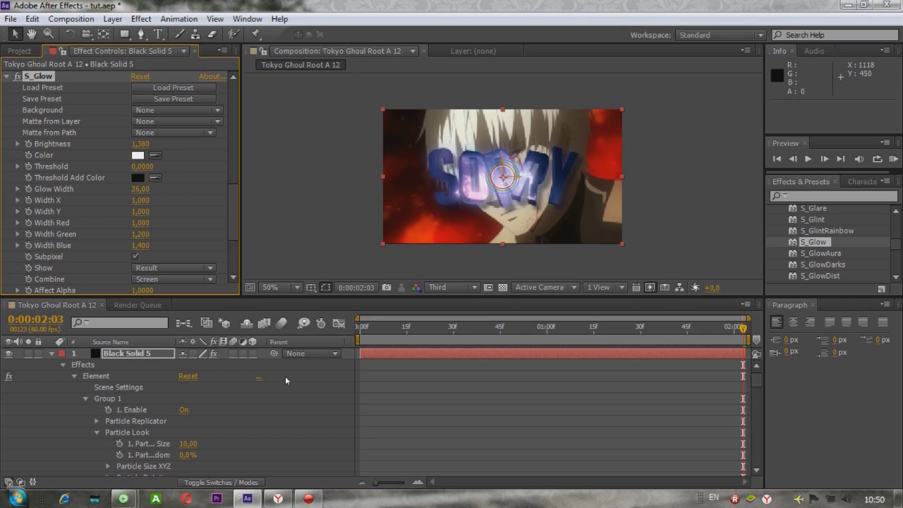
click(895, 160)
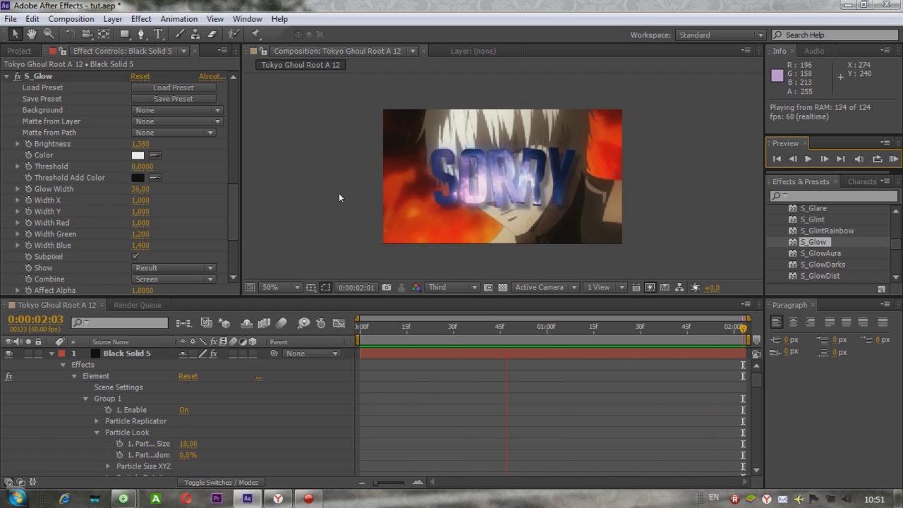
Stop the RAM preview so the glowing galaxy-textured SORRY frame holds still.
key(space)
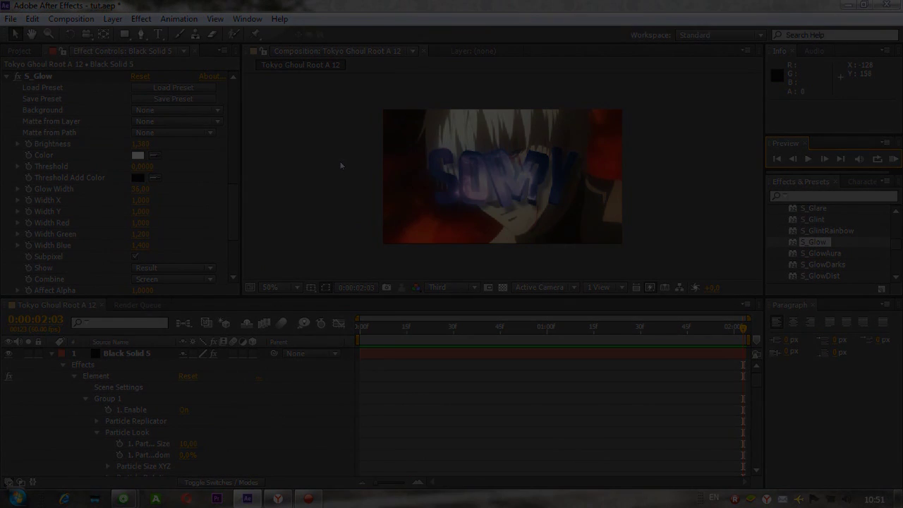